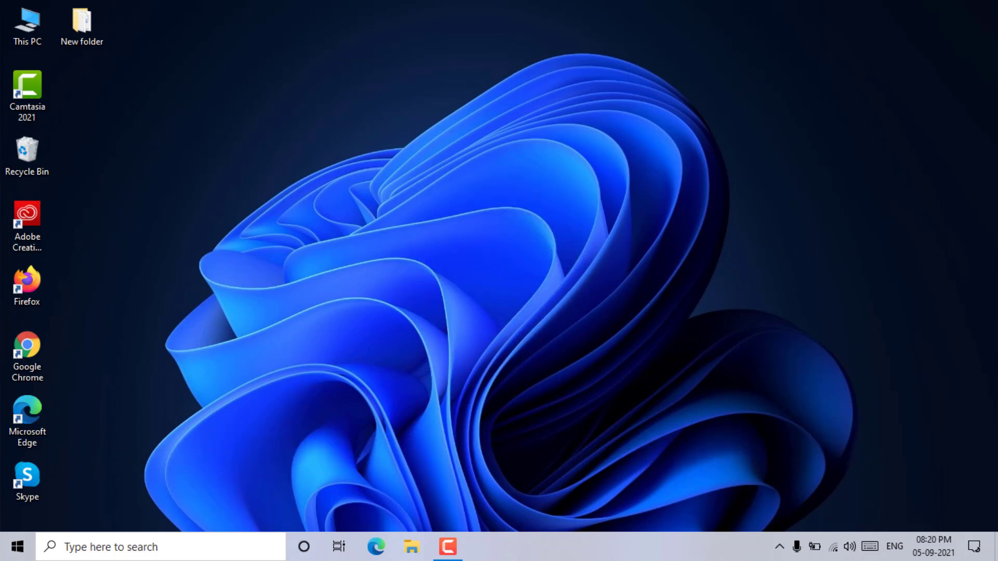
# Step: Open the user's Temp folder by running %temp% from the Run dialog
pyautogui.press('super')
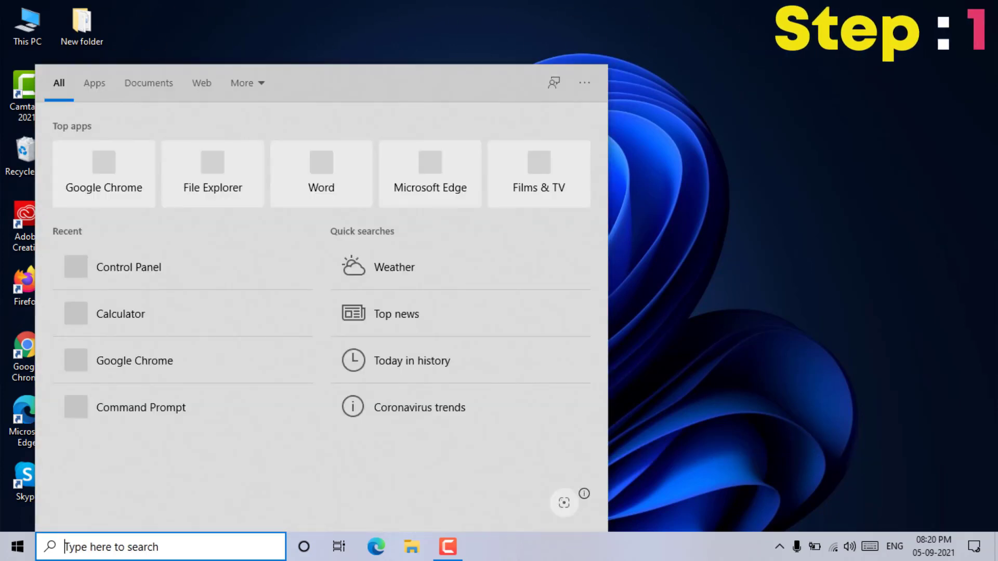
pyautogui.write('run')
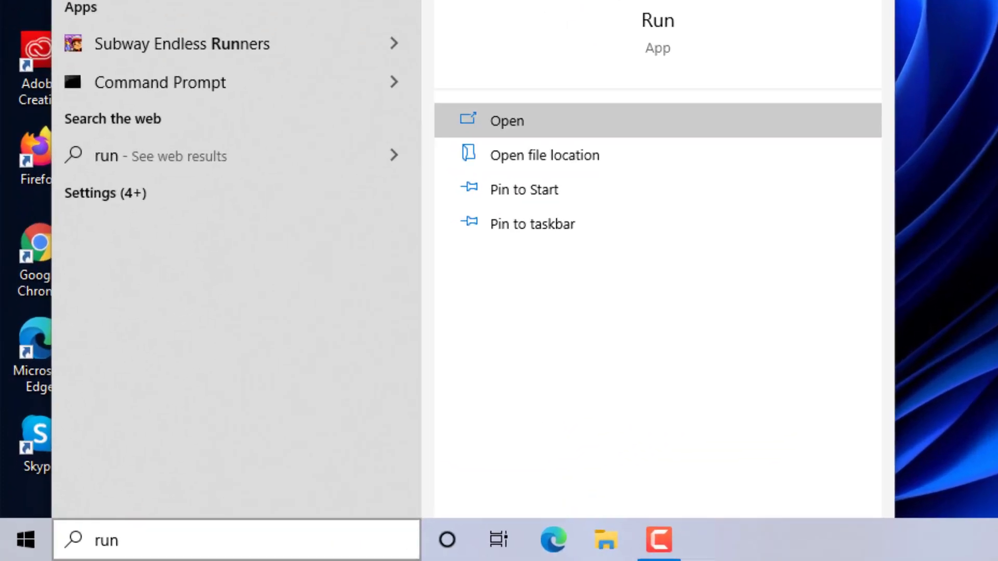
pyautogui.click(344, 262)
pyautogui.press('BackSpace')
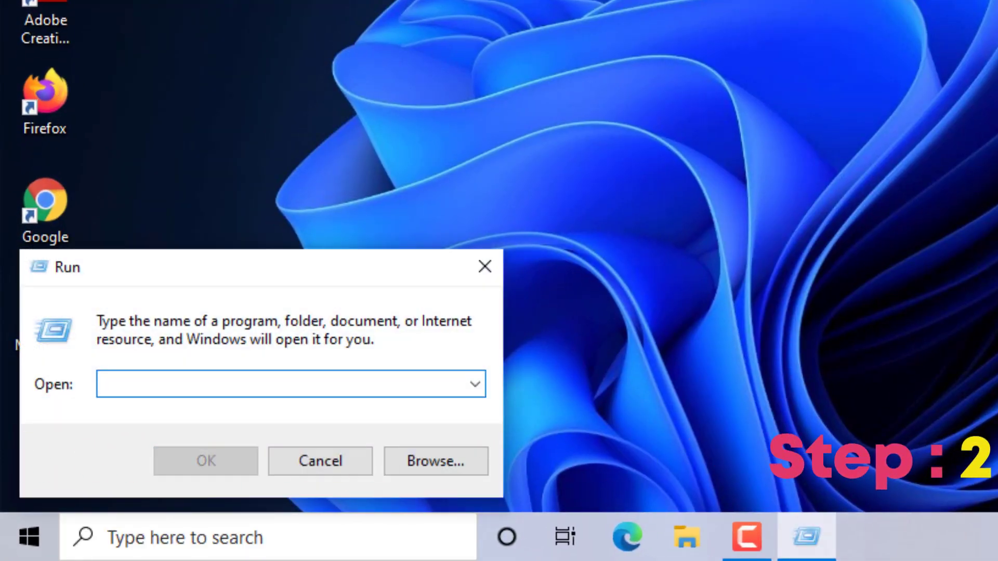
pyautogui.write('%')
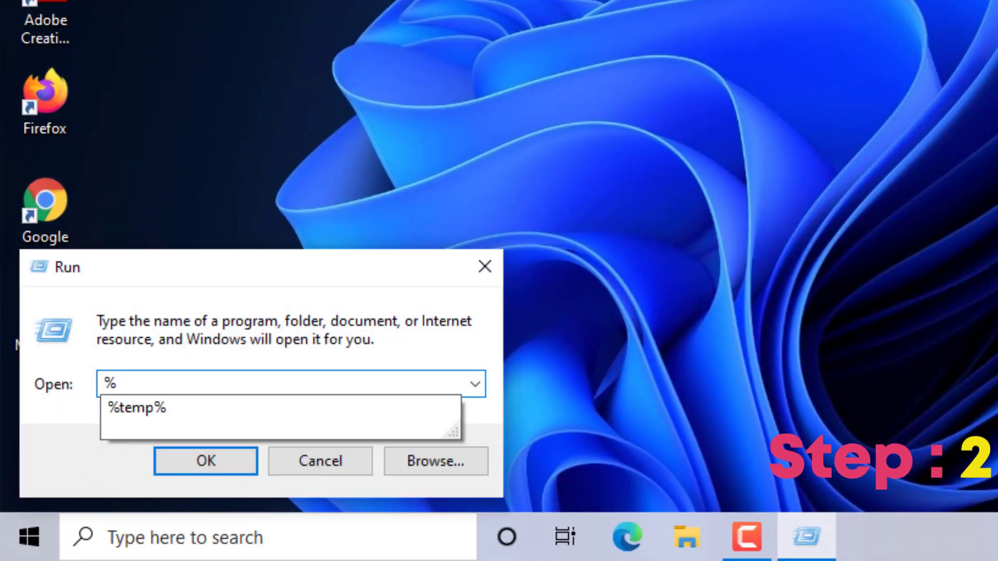
pyautogui.write('tem')
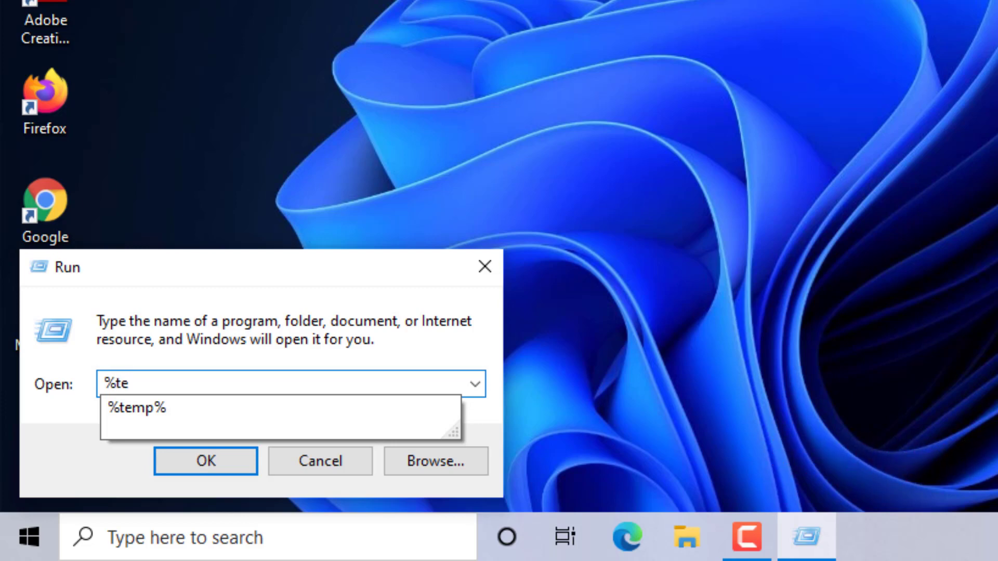
pyautogui.write('p%')
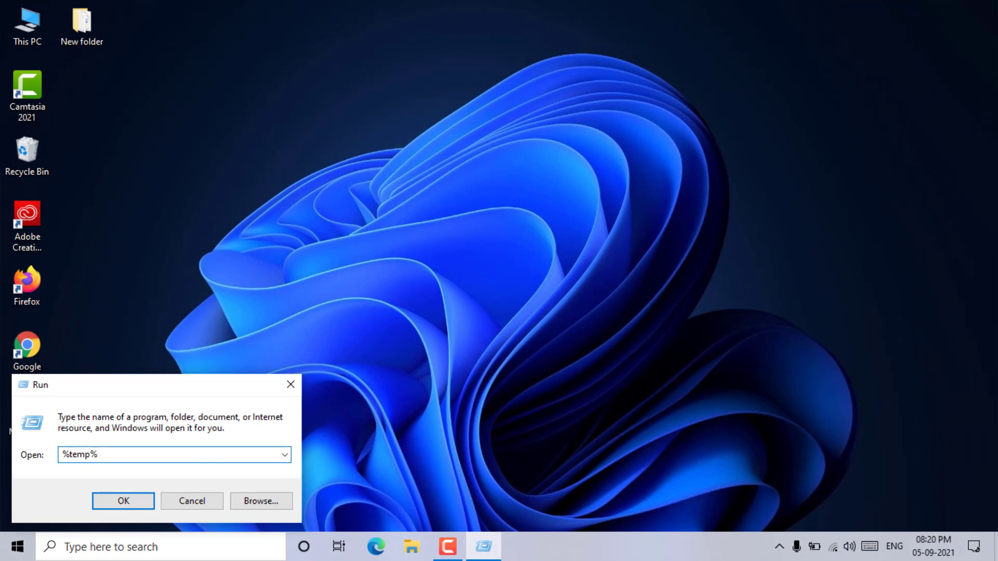
pyautogui.press('Return')
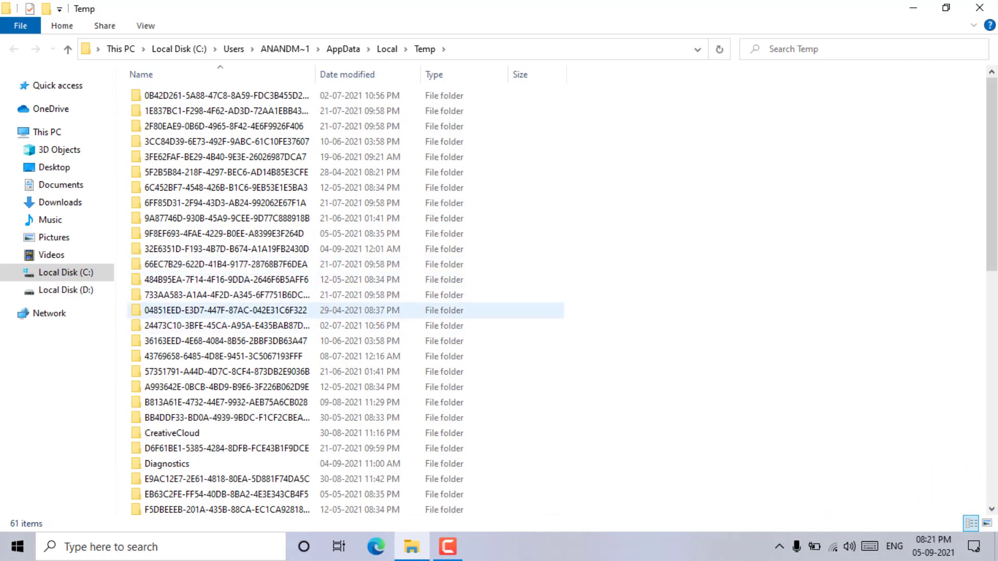
# Step: Permanently delete all items in the Temp folder, skipping every file that is in use
pyautogui.click(223, 295)
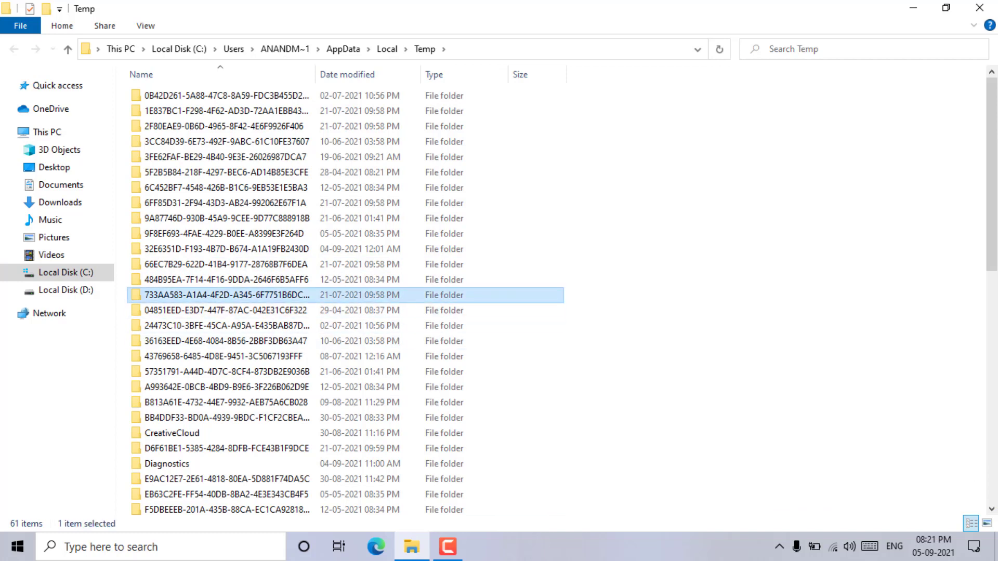
pyautogui.hotkey('ctrl', 'a')
pyautogui.rightClick(462, 259)
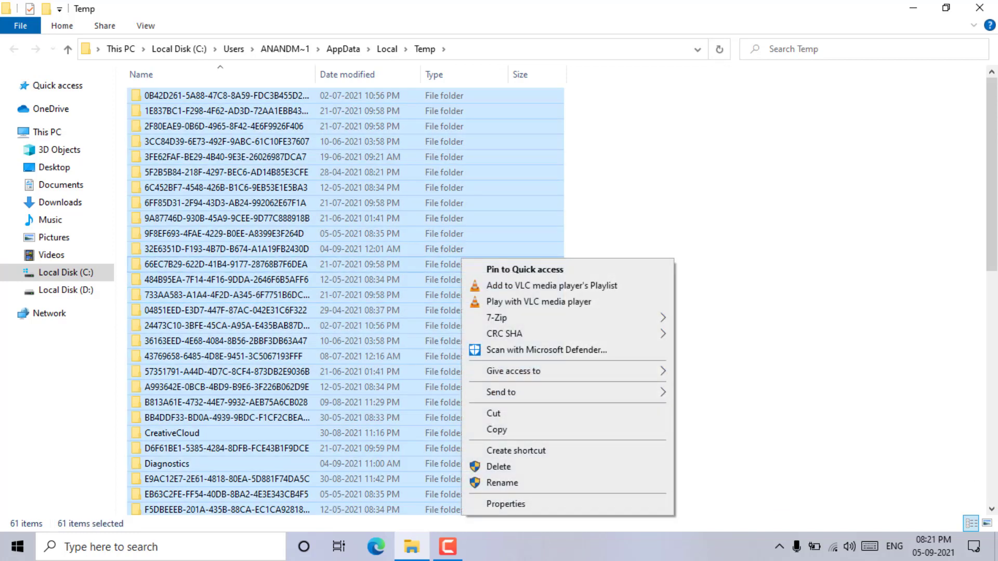
pyautogui.press('Escape')
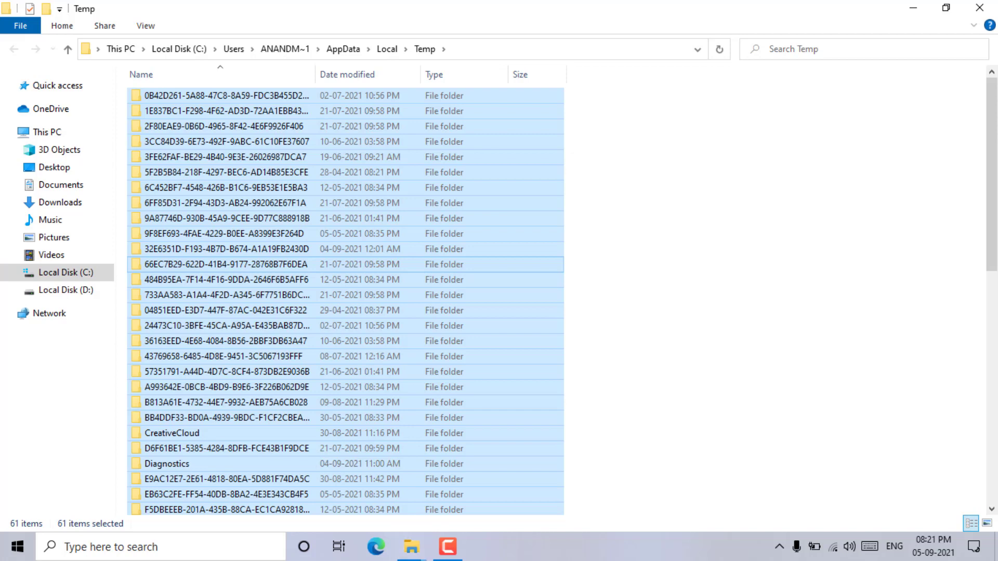
pyautogui.hotkey('shift', 'Delete')
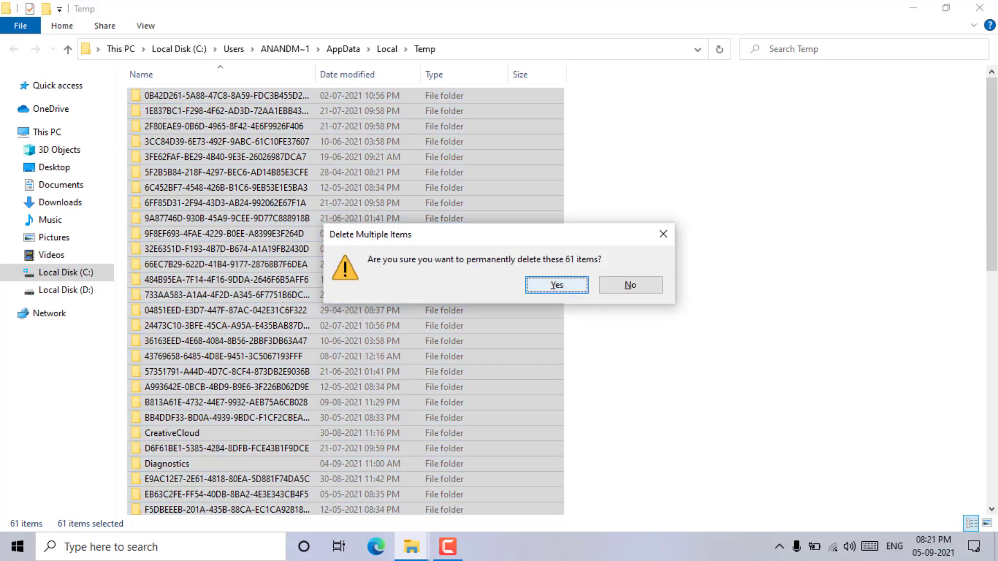
pyautogui.press('Return')
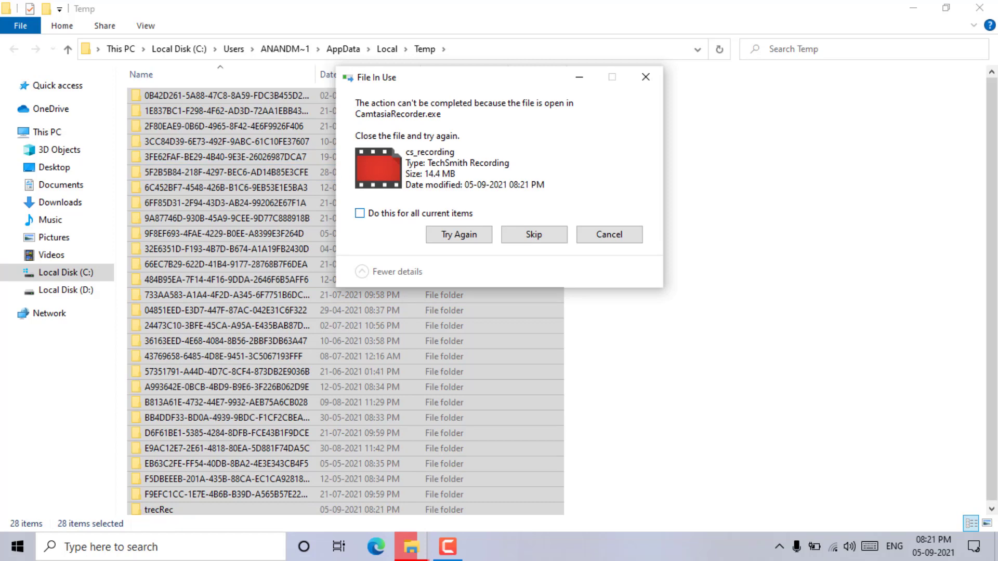
pyautogui.click(534, 234)
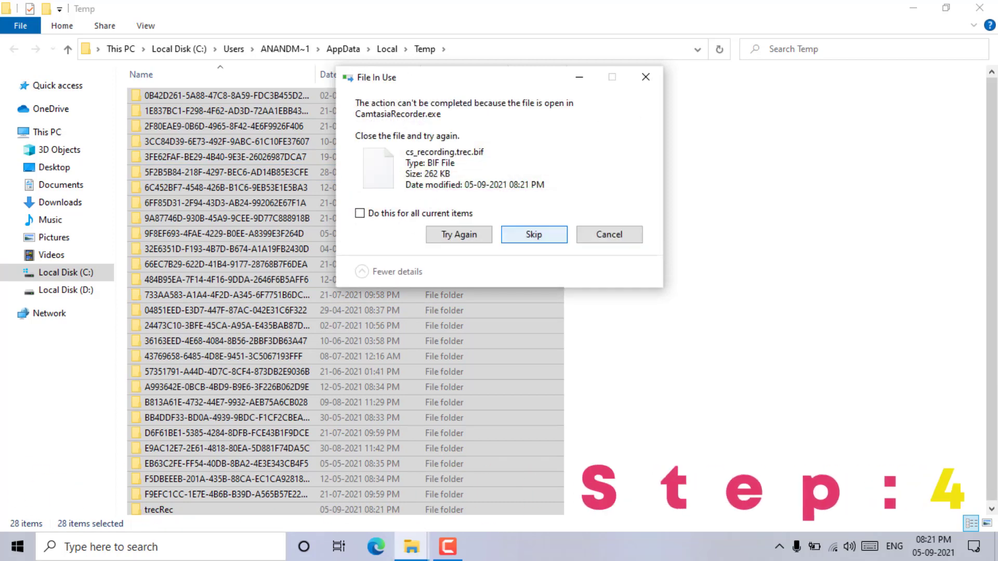
pyautogui.click(360, 213)
pyautogui.click(534, 235)
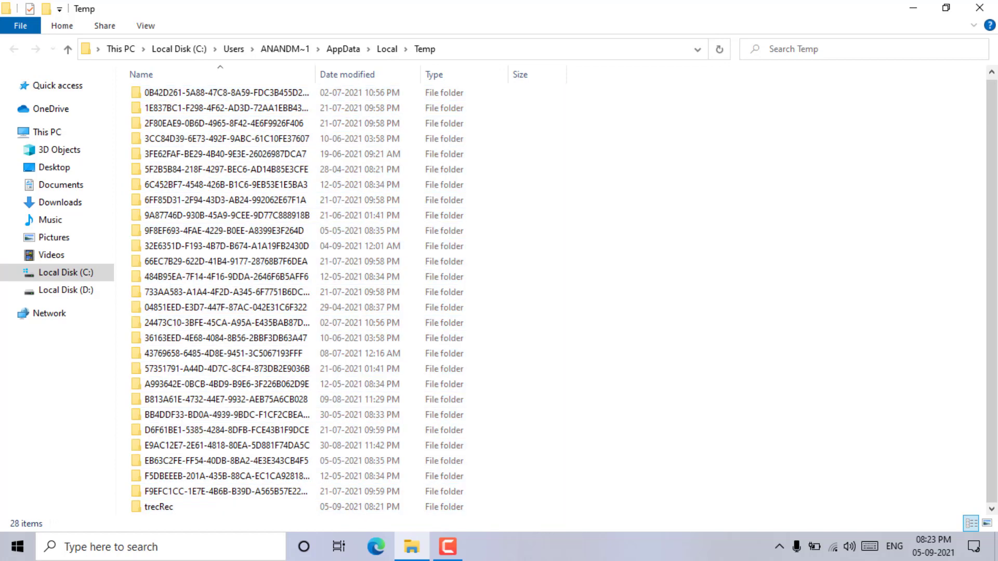
# Step: Close the Temp folder window and return to the desktop
pyautogui.press('super+d')
pyautogui.rightClick(657, 84)
pyautogui.click(676, 128)
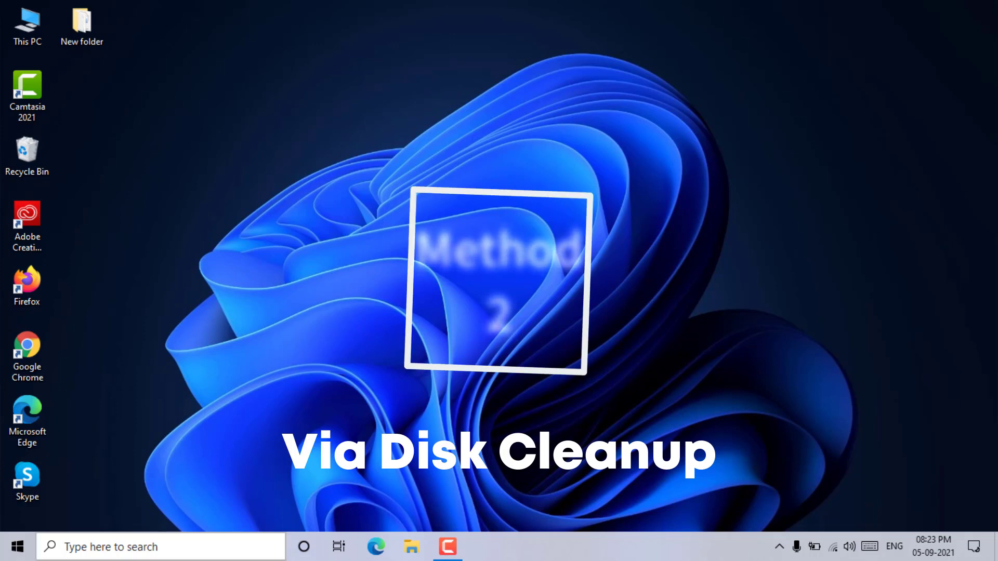
# Step: Search Windows for Disk Cleanup and open the app
pyautogui.press('super+s')
pyautogui.write('Di')
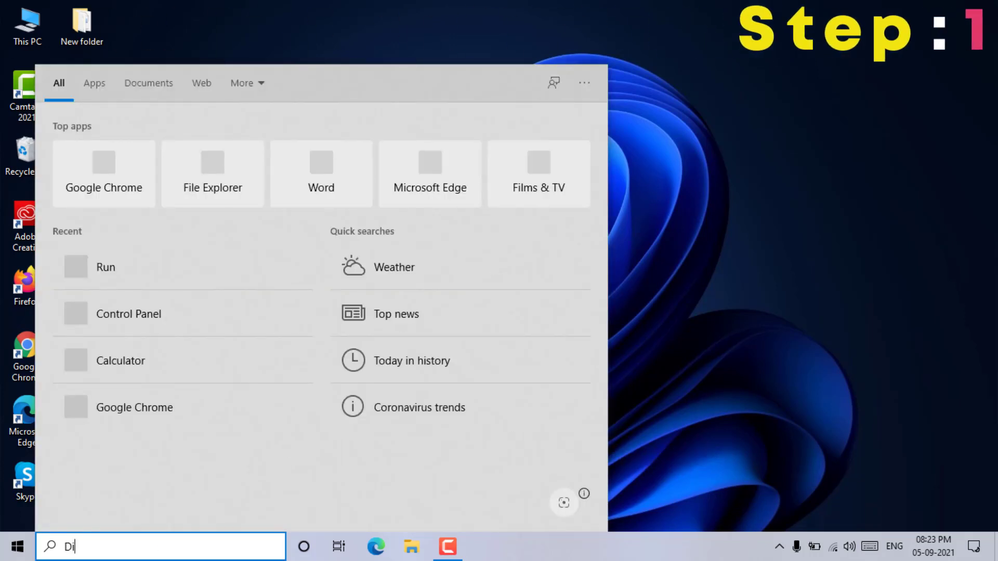
pyautogui.write('sk')
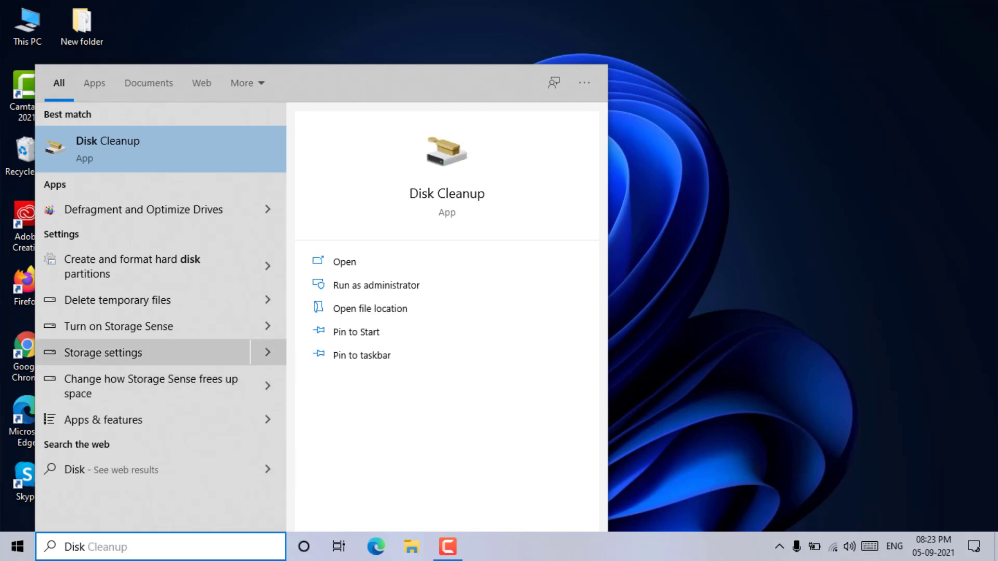
pyautogui.press('Tab')
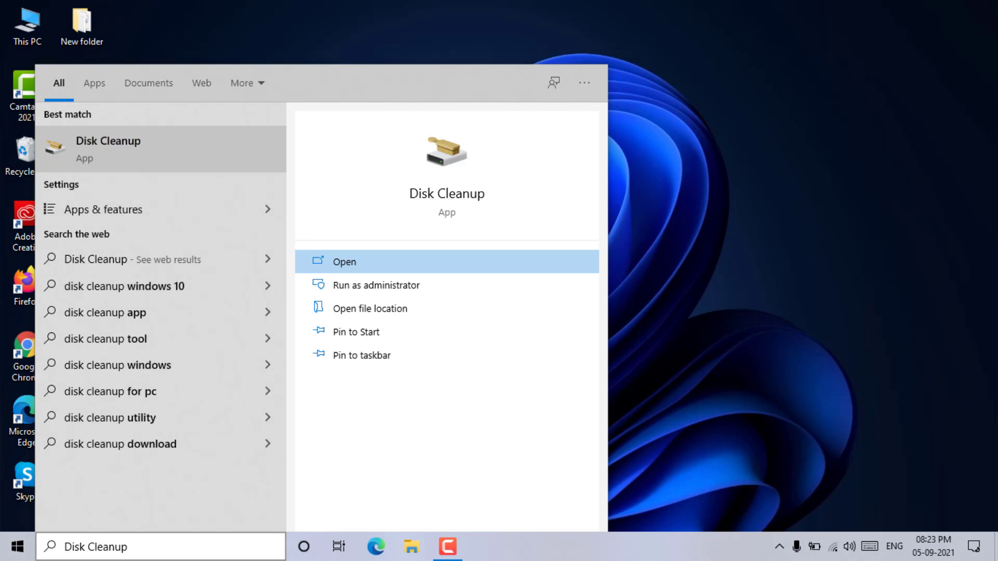
pyautogui.press('Return')
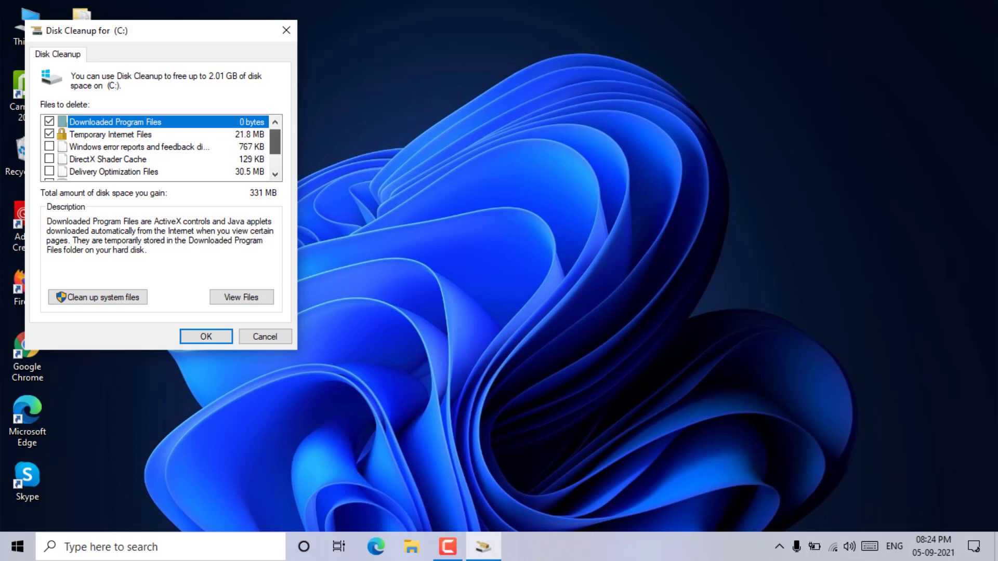
# Step: Add Temporary files to the categories selected for cleanup on drive C: and permanently delete the selected files
pyautogui.scroll(-2, 161, 147)
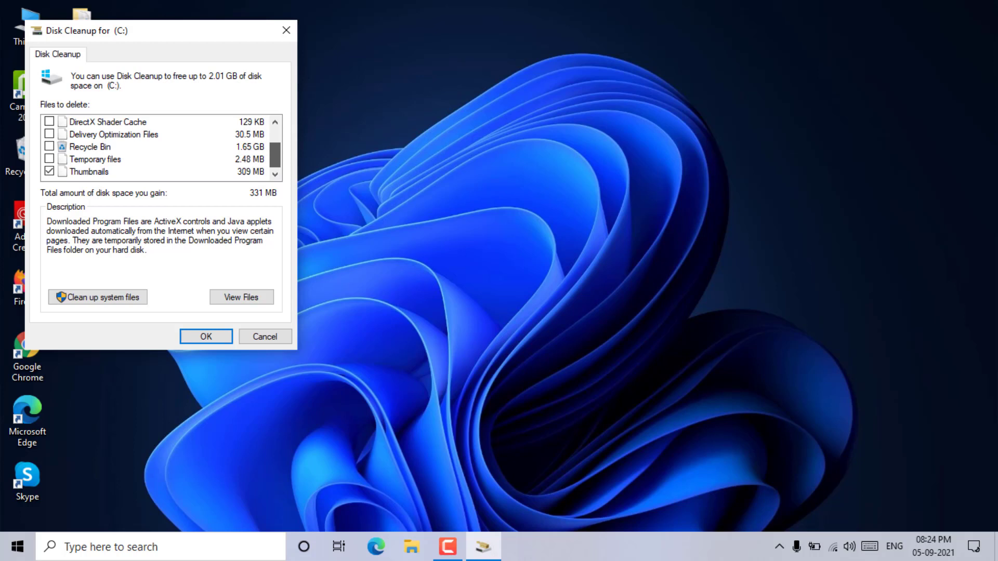
pyautogui.scroll(2, 162, 147)
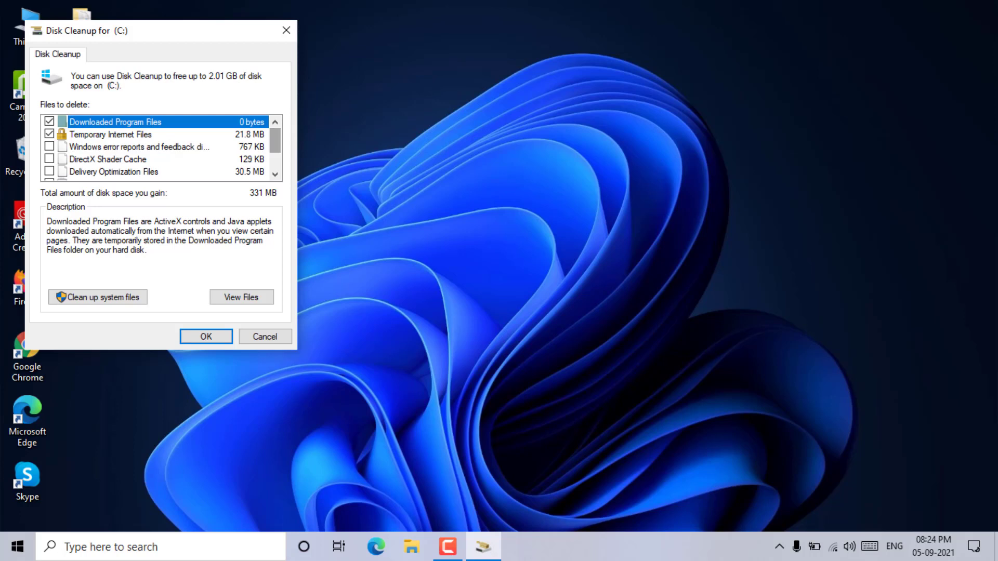
pyautogui.scroll(-1, 161, 147)
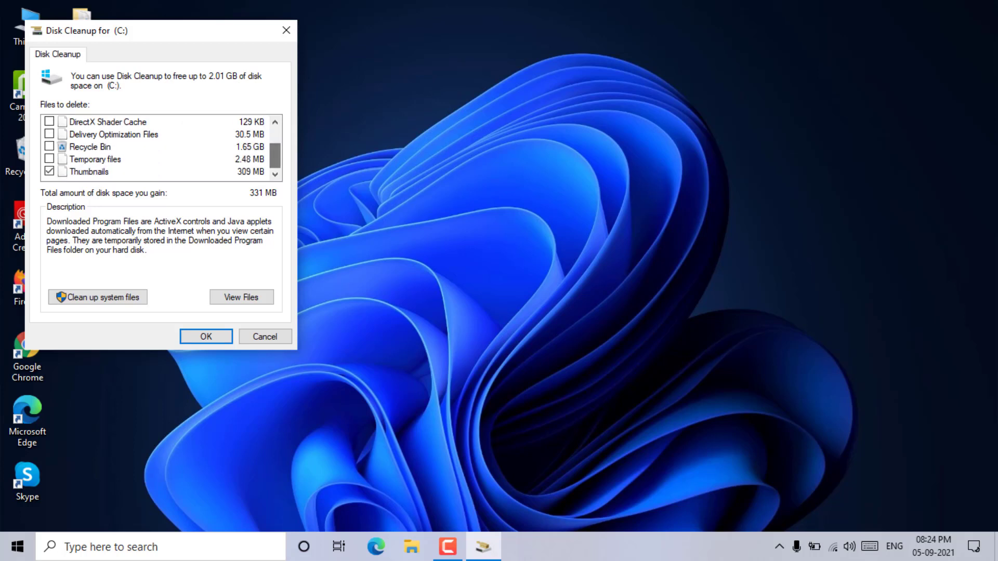
pyautogui.click(50, 158)
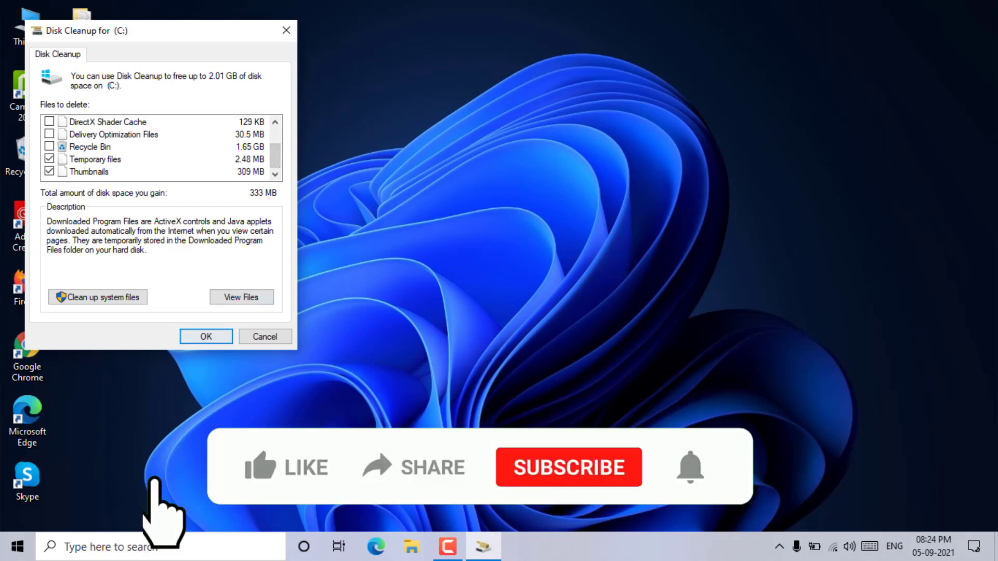
pyautogui.press('Return')
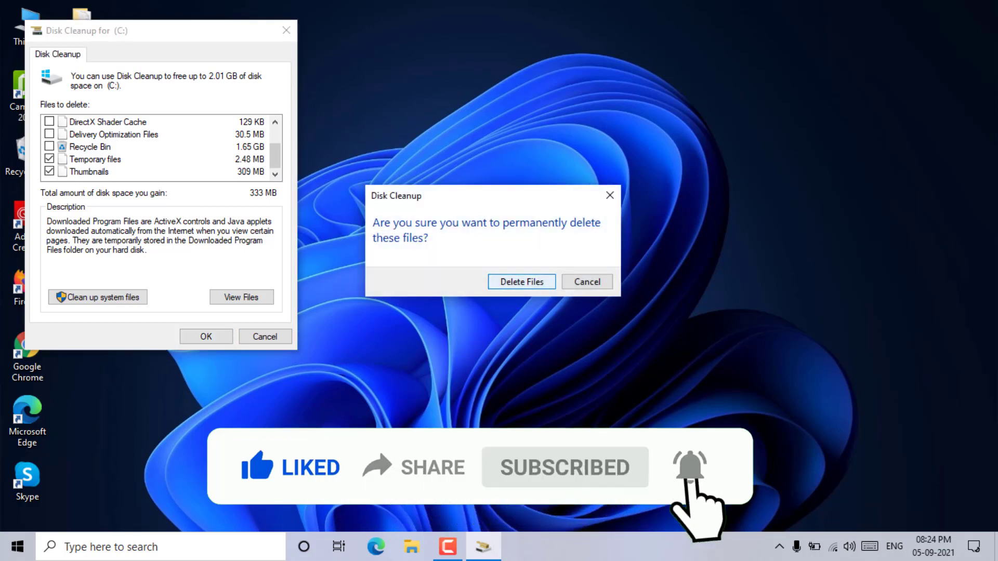
pyautogui.press('Return')
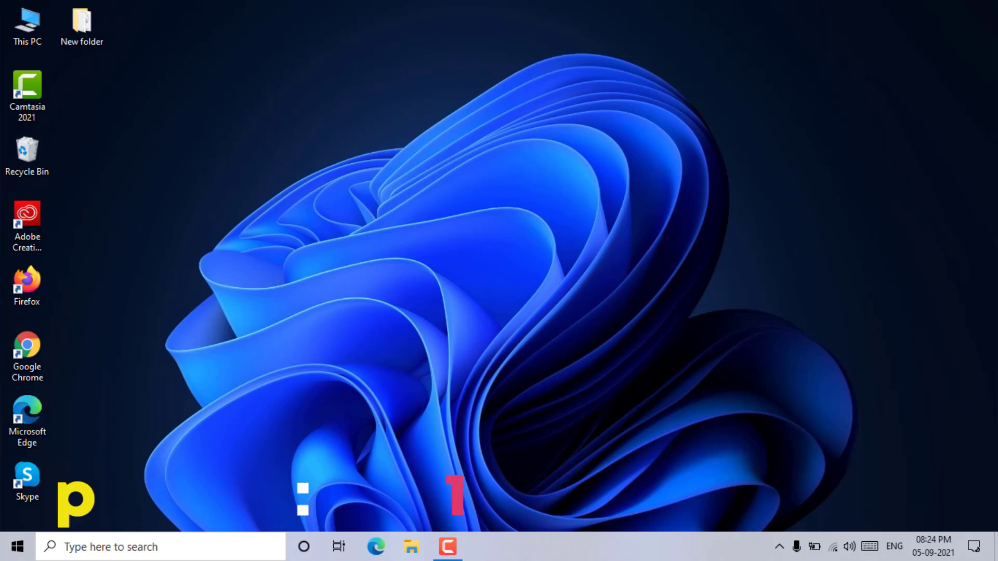
# Step: Open Windows Settings and go to the Storage page of the System settings
pyautogui.press('super')
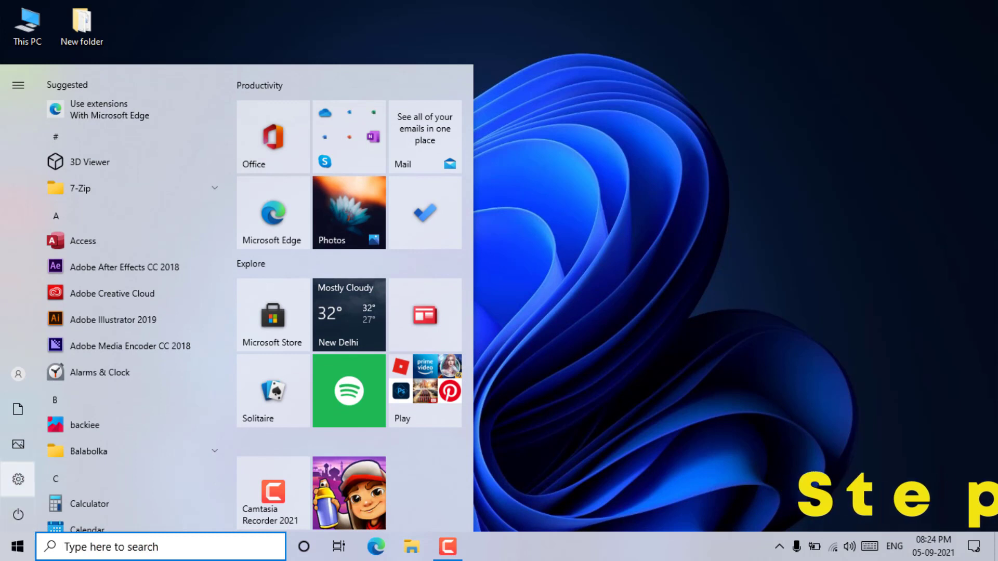
pyautogui.moveTo(19, 479)
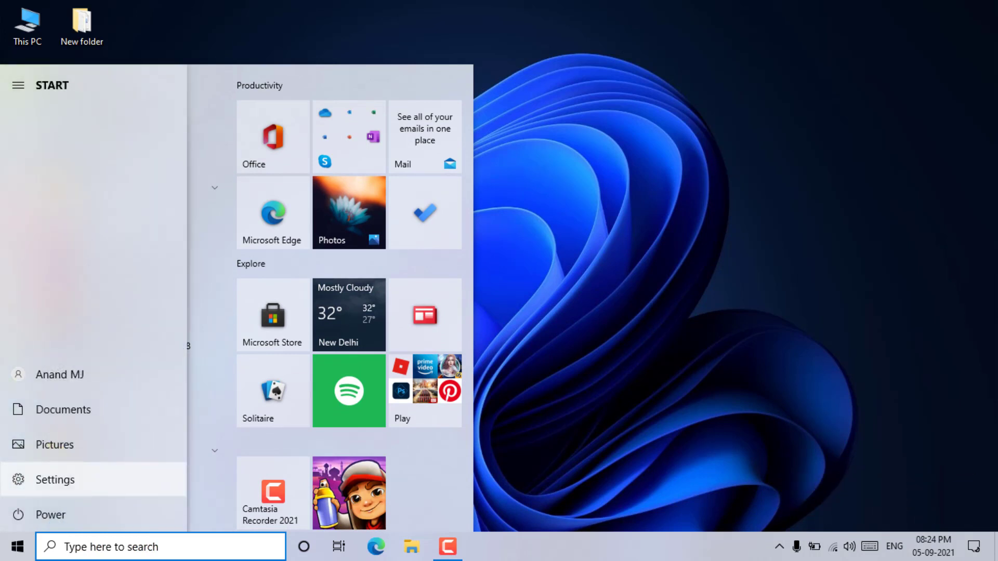
pyautogui.click(18, 479)
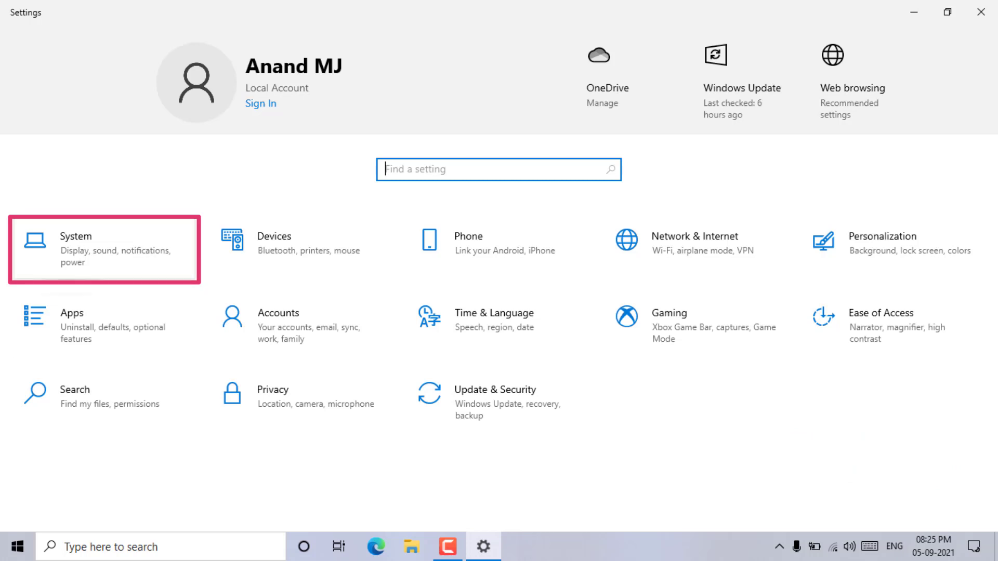
pyautogui.click(104, 248)
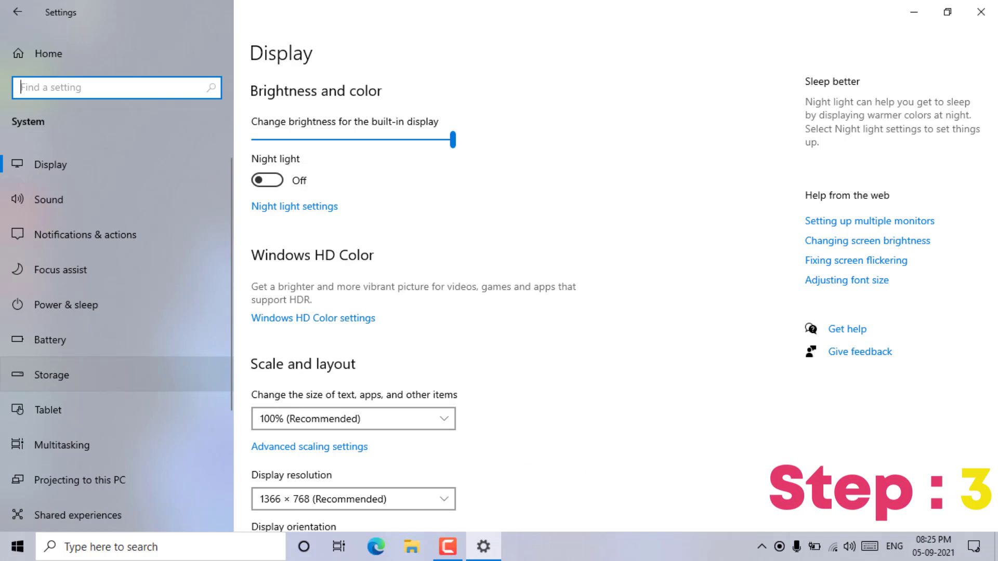
pyautogui.click(52, 375)
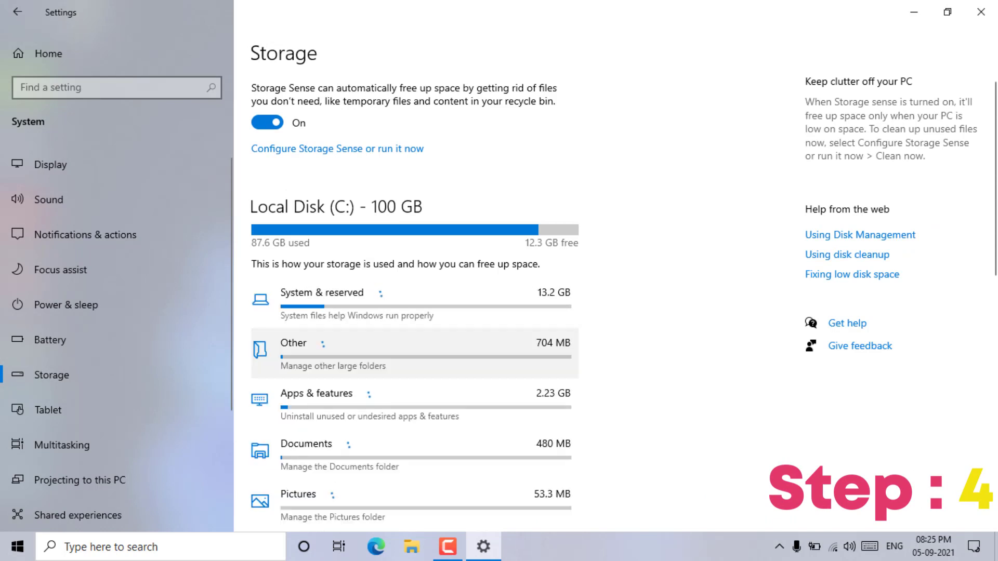
# Step: Open the Temporary files category of Local Disk (C:) and review the list of removable file types
pyautogui.scroll(-8, 416, 302)
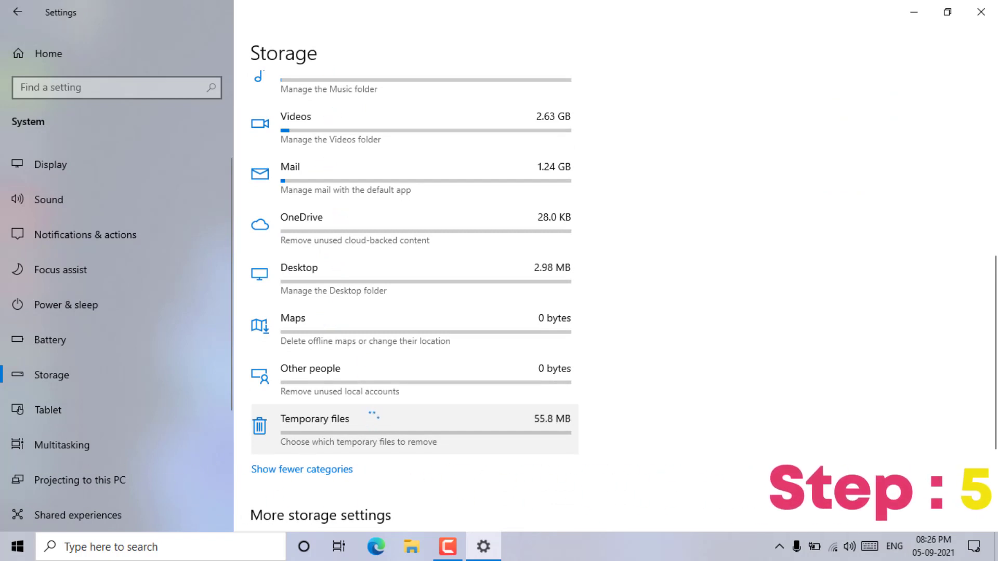
pyautogui.click(358, 427)
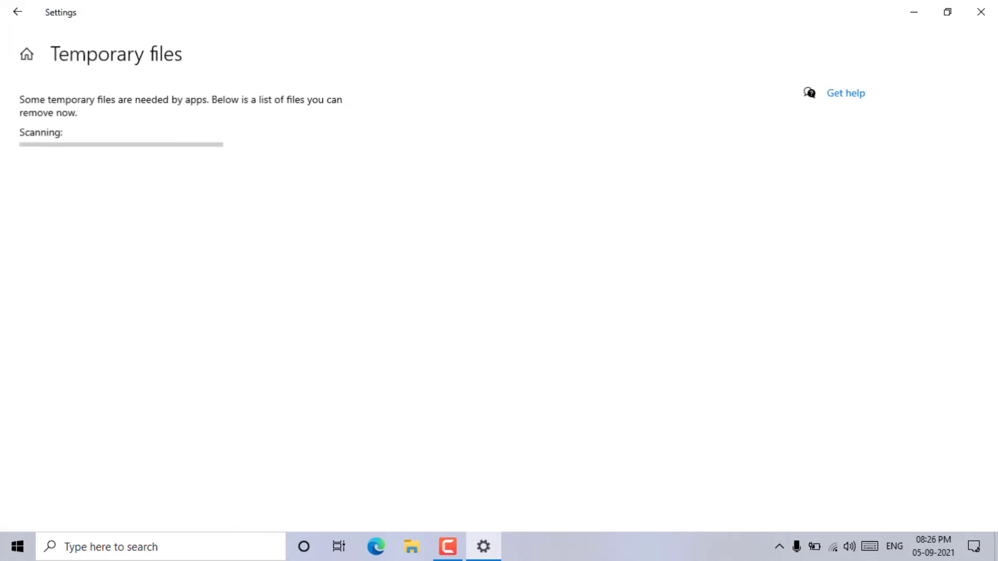
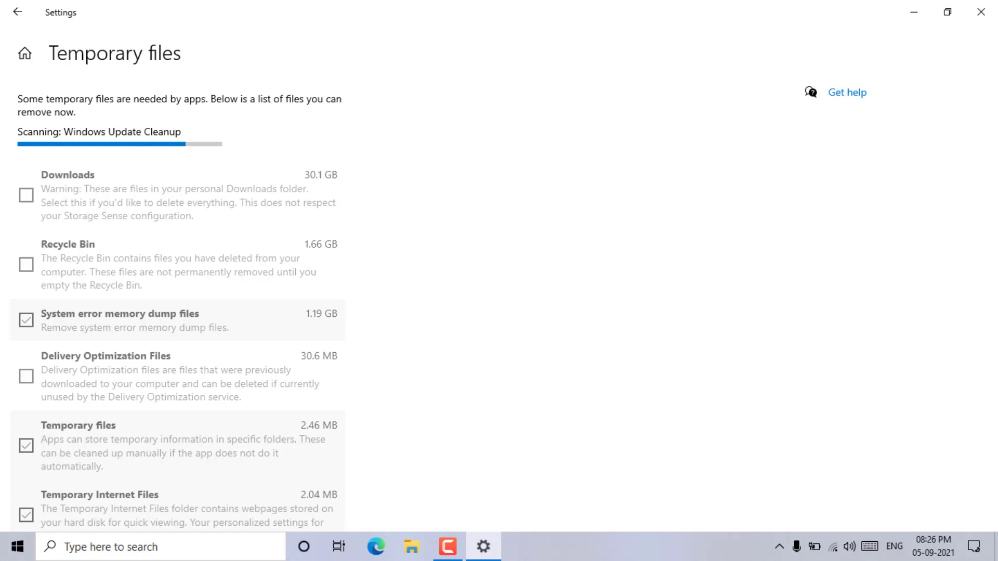
pyautogui.scroll(-5, 177, 302)
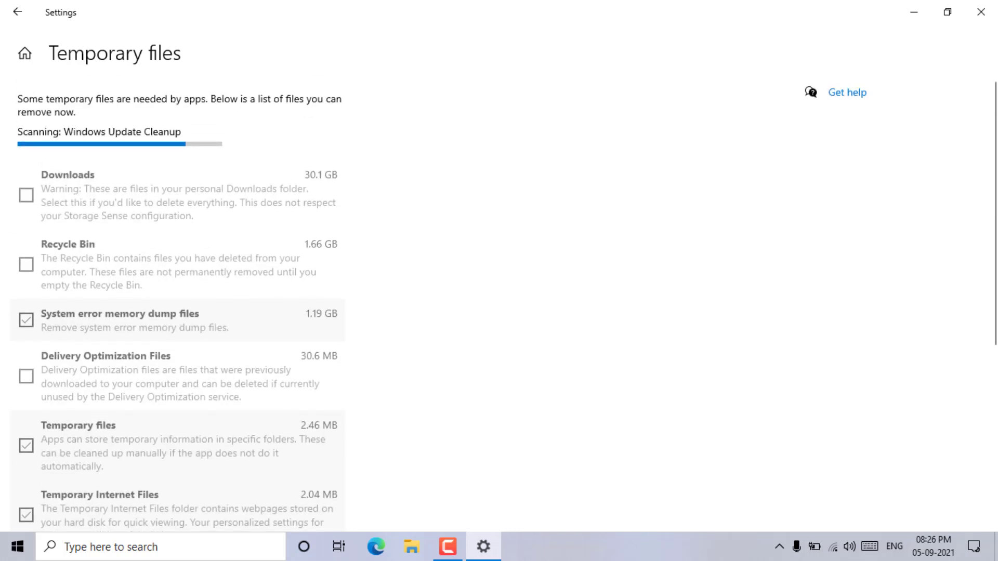
pyautogui.scroll(-5, 177, 302)
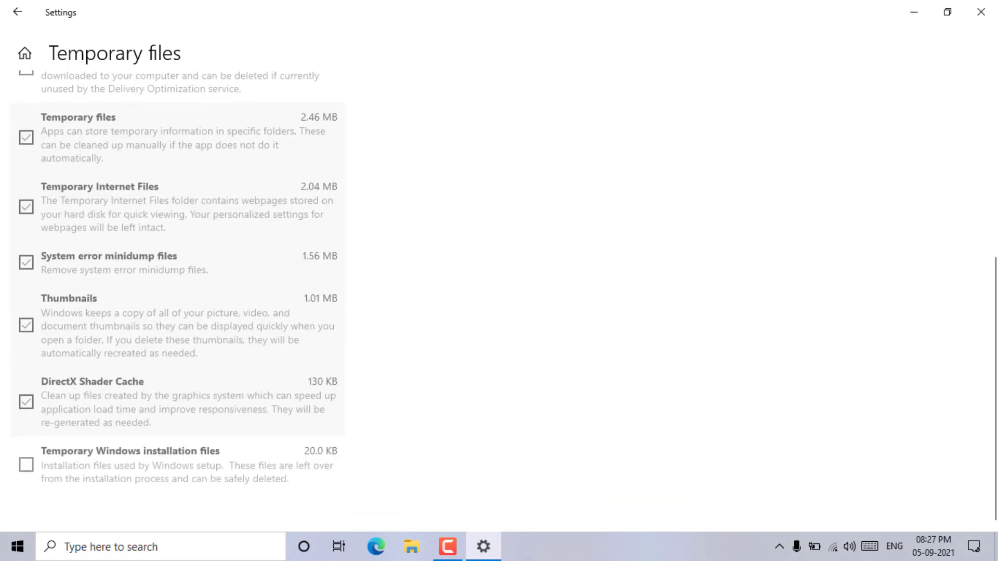
# Step: Review the removable file categories on the Temporary files page, checking which ones are selected for removal
pyautogui.scroll(6, 177, 292)
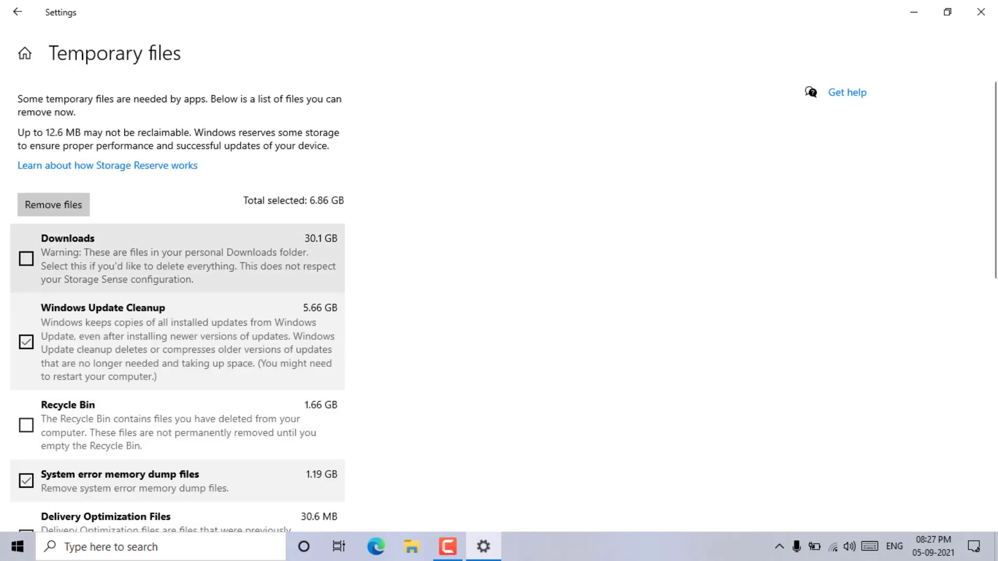
pyautogui.scroll(-6, 177, 302)
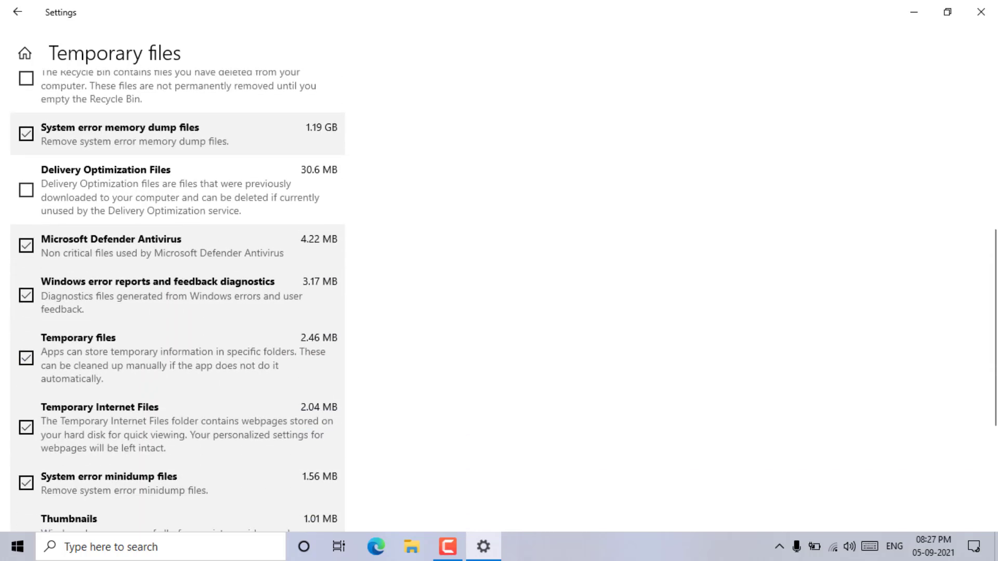
pyautogui.scroll(-3, 177, 302)
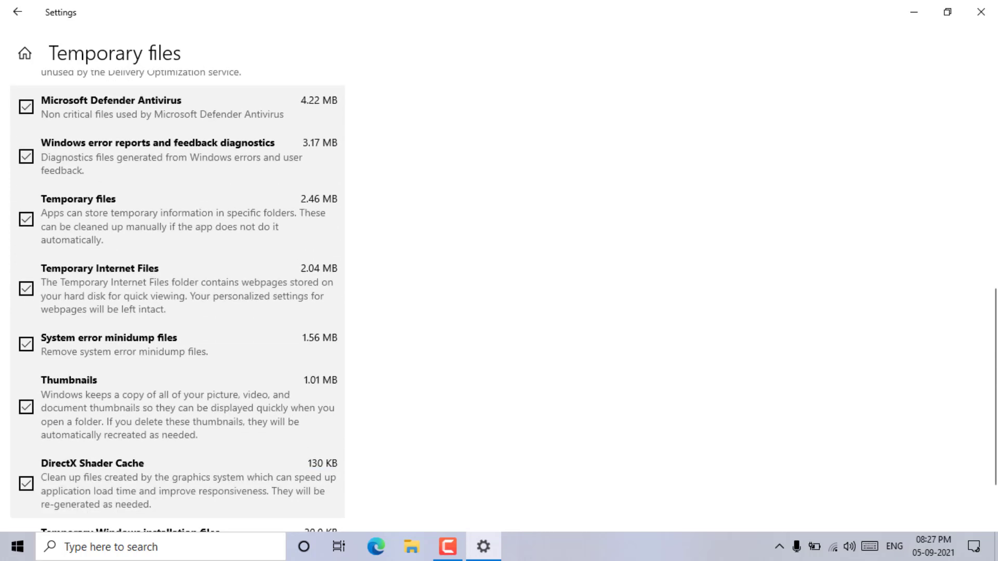
pyautogui.click(26, 219)
pyautogui.click(26, 219)
pyautogui.scroll(3, 178, 302)
pyautogui.scroll(6, 178, 302)
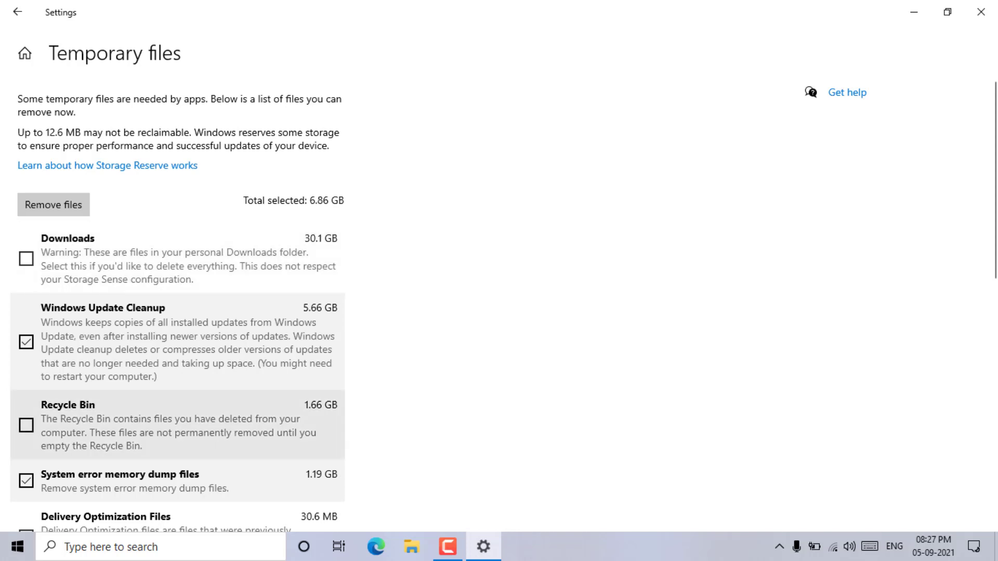
pyautogui.scroll(-3, 177, 312)
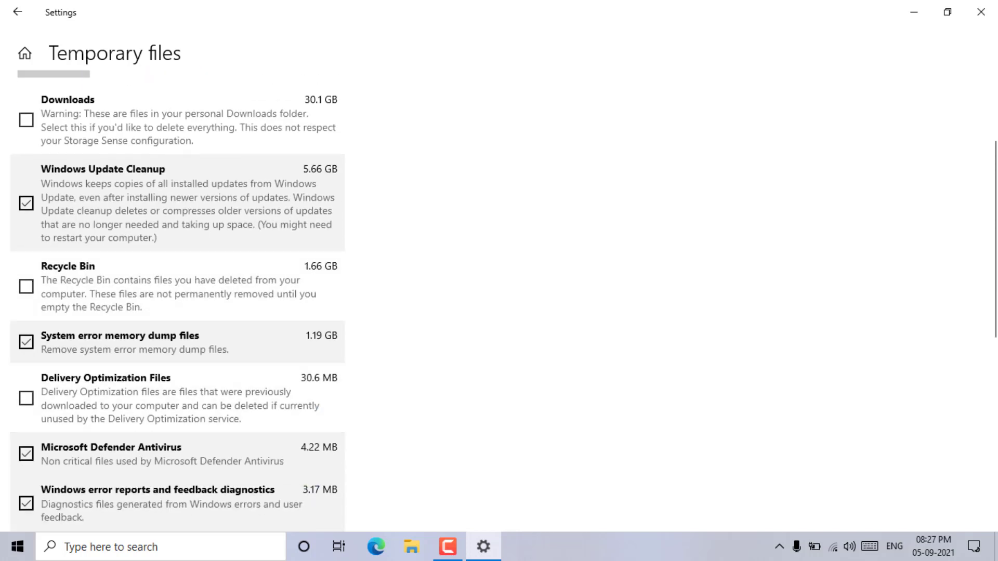
pyautogui.scroll(-7, 177, 312)
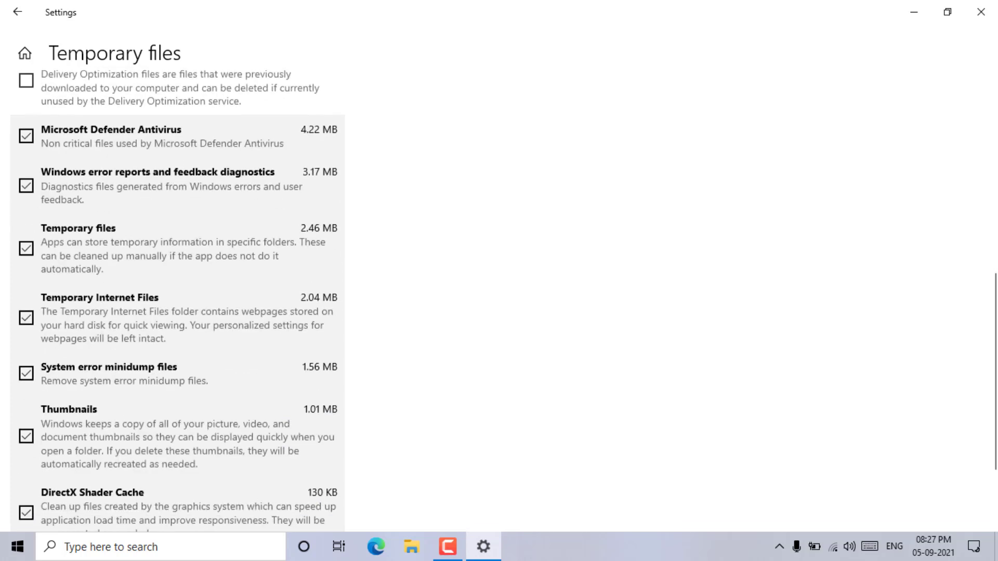
# Step: Select Temporary Windows installation files and deselect DirectX Shader Cache, Thumbnails, System error minidump files and Temporary Internet Files
pyautogui.scroll(-2, 177, 478)
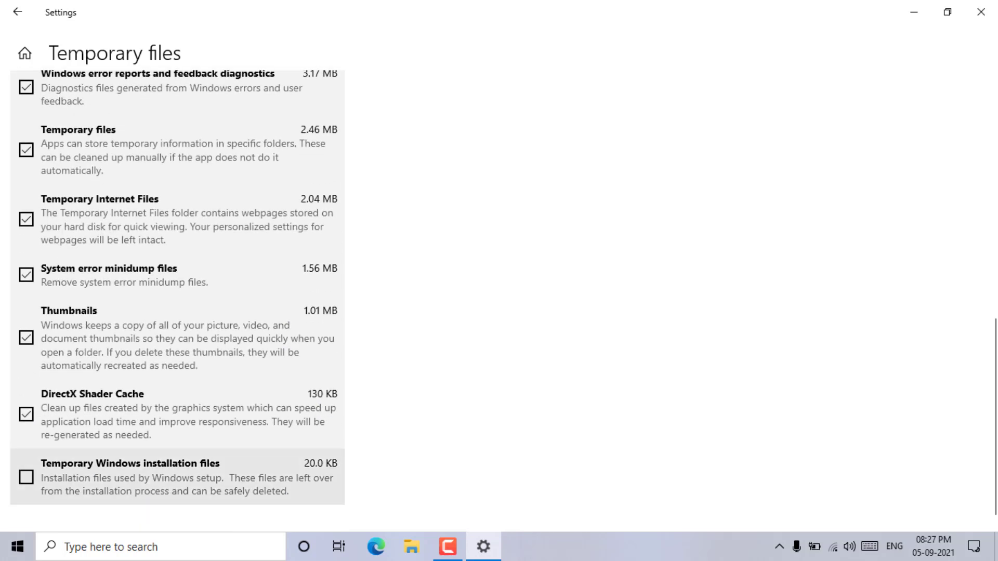
pyautogui.click(26, 477)
pyautogui.click(26, 415)
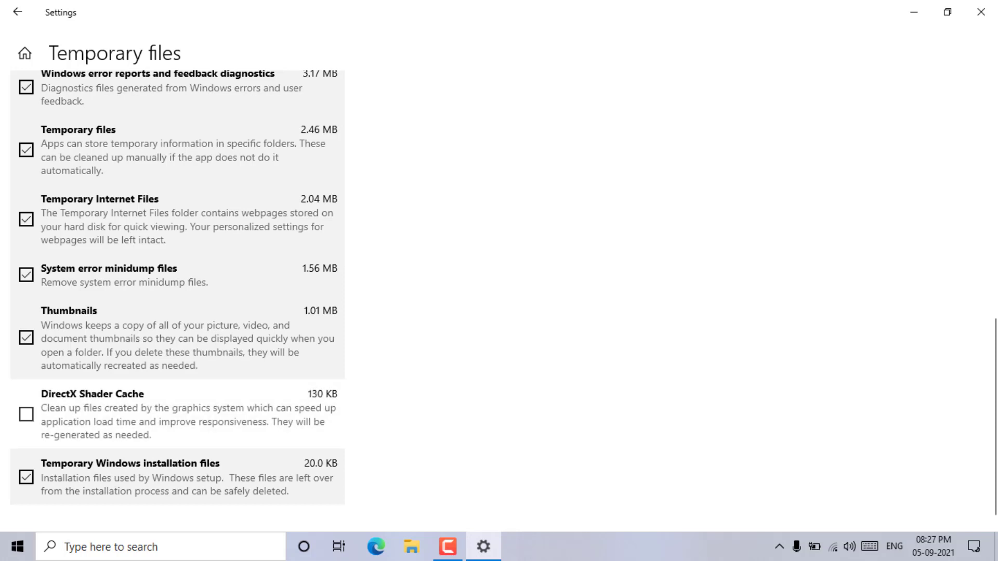
pyautogui.click(26, 338)
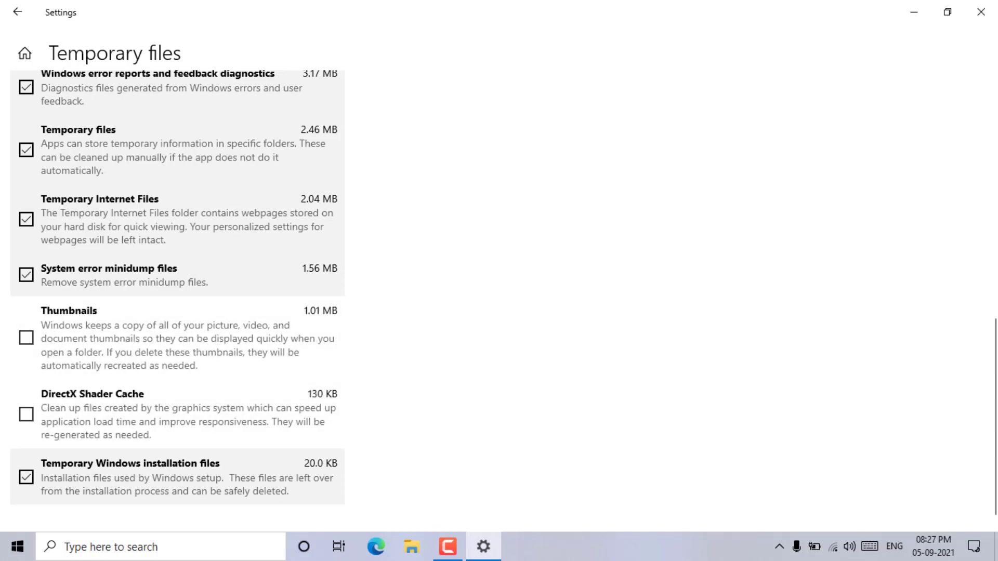
pyautogui.click(26, 275)
pyautogui.click(26, 219)
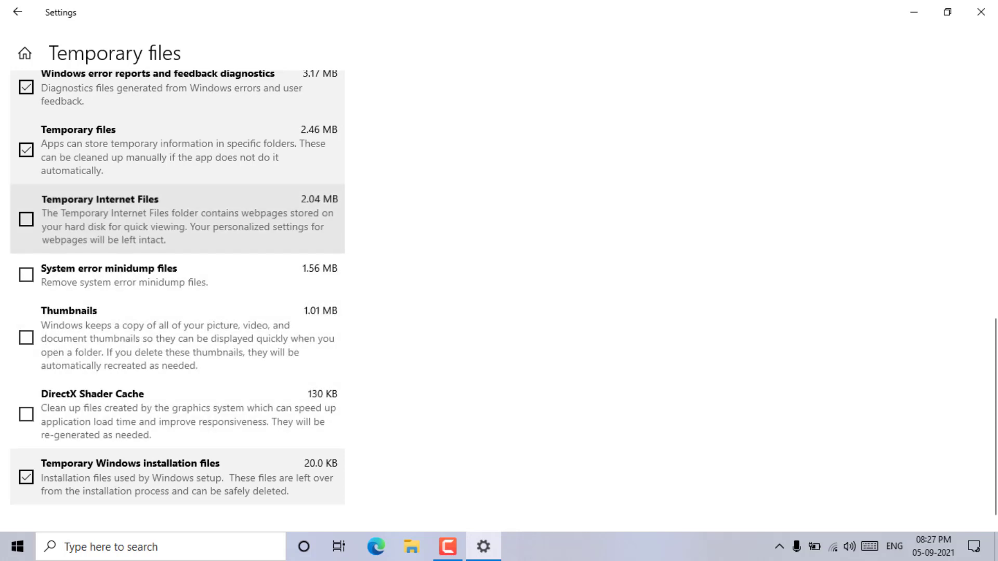
# Step: Deselect Windows error reports and feedback diagnostics, Microsoft Defender Antivirus and System error memory dump files
pyautogui.scroll(1, 176, 276)
pyautogui.scroll(1, 26, 278)
pyautogui.click(26, 225)
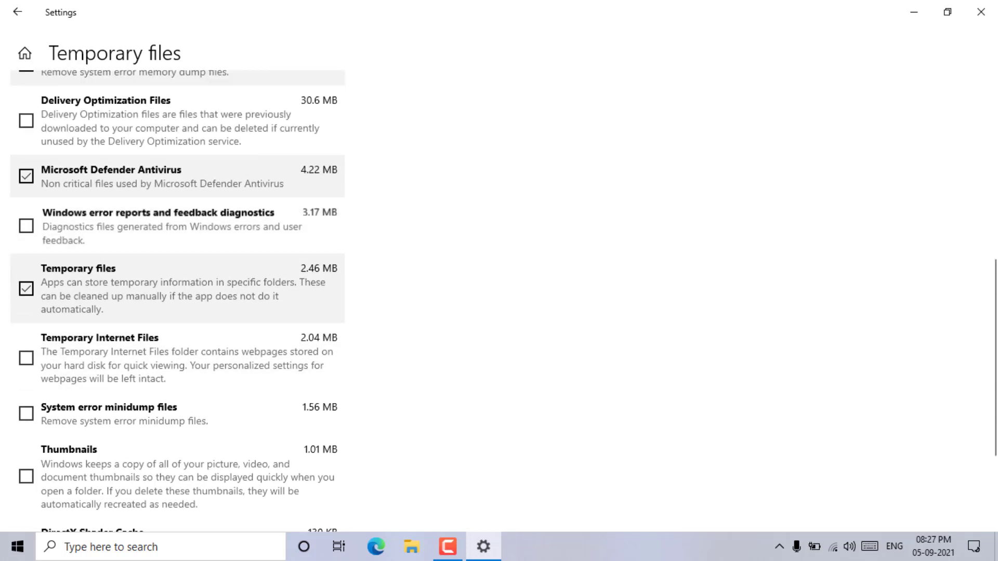
pyautogui.click(26, 176)
pyautogui.scroll(4, 26, 312)
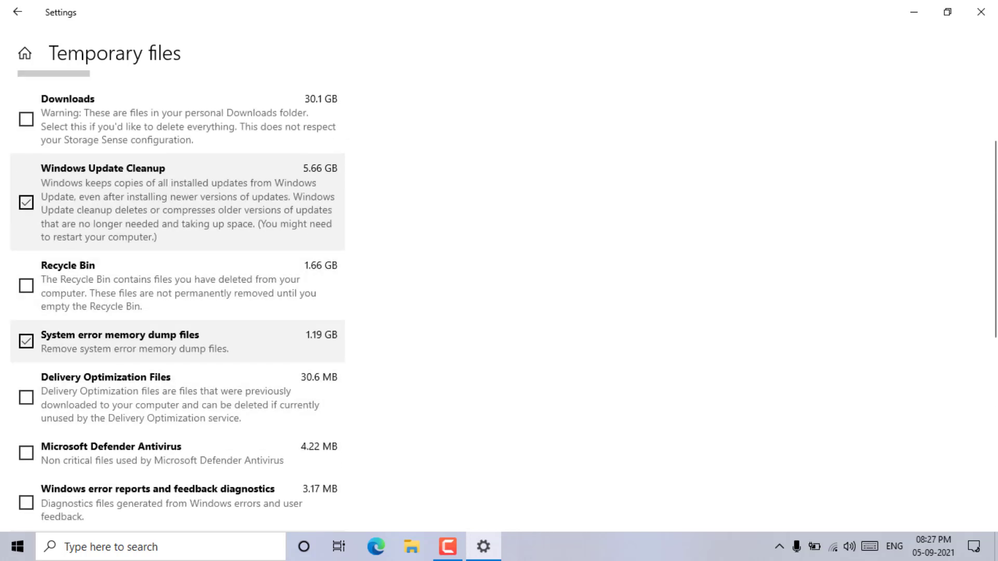
pyautogui.click(26, 342)
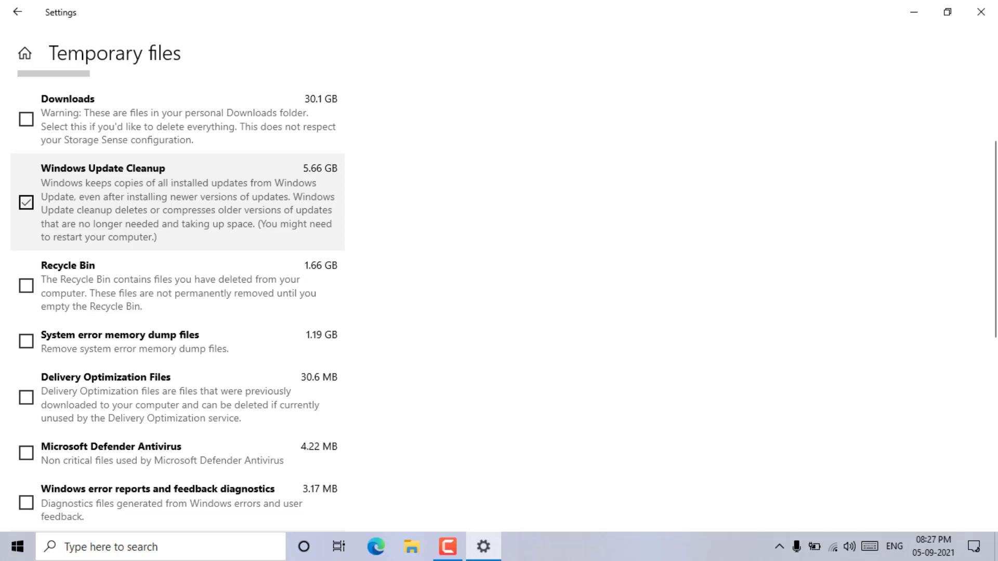
pyautogui.scroll(1, 26, 236)
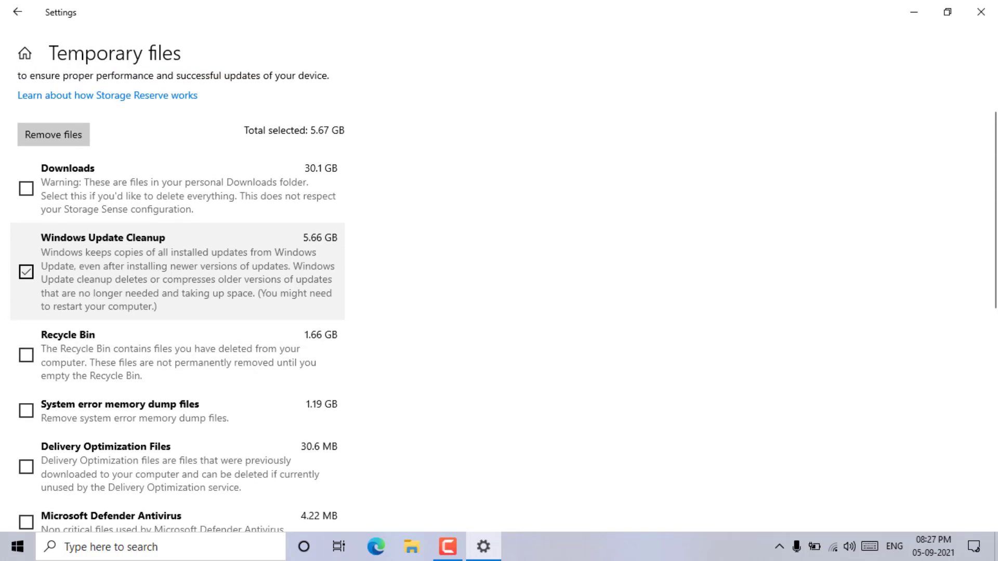
# Step: Add Temporary Internet Files back to the selection and remove all the selected file categories
pyautogui.scroll(-4, 177, 358)
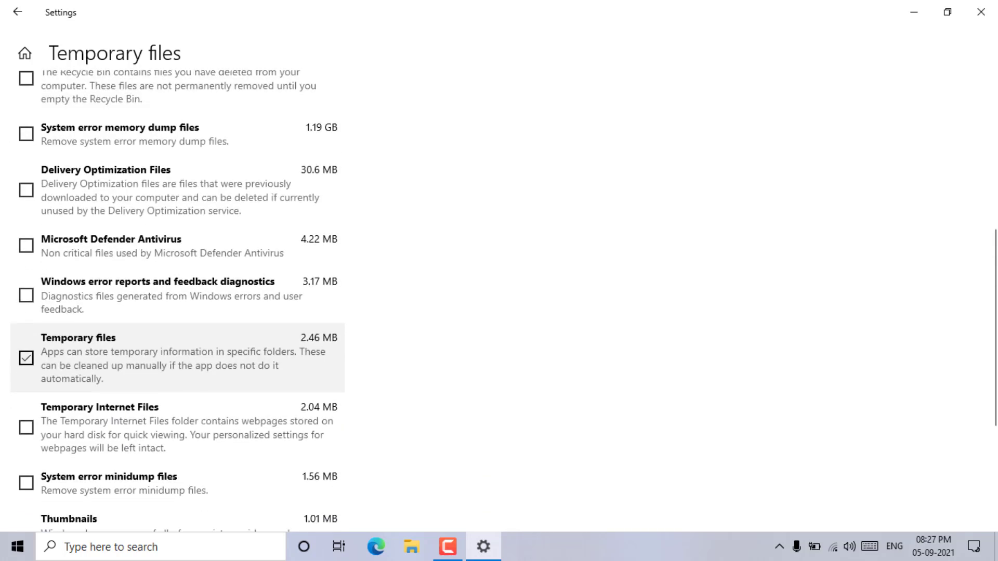
pyautogui.click(26, 427)
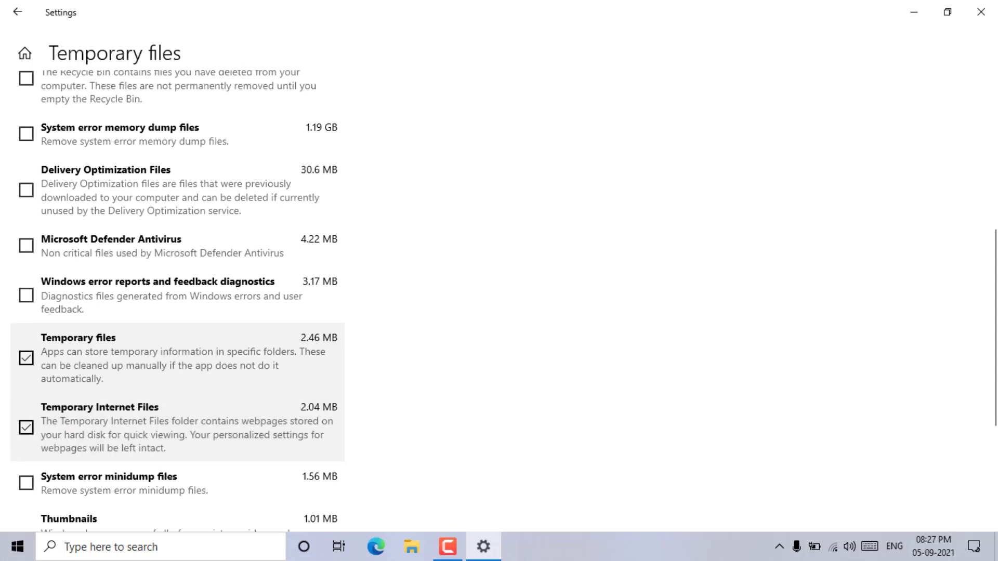
pyautogui.scroll(-3, 177, 343)
pyautogui.scroll(8, 176, 343)
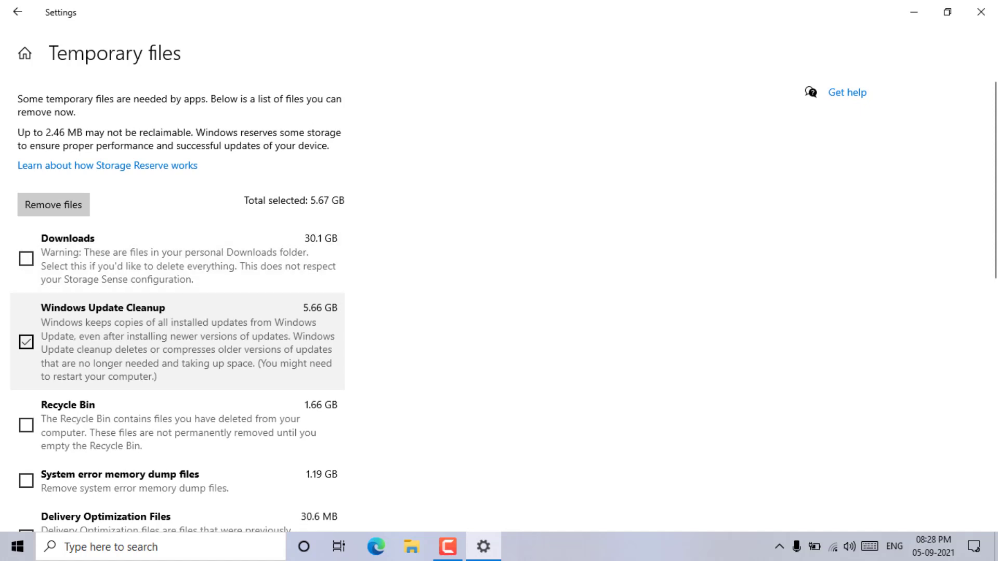
pyautogui.click(53, 205)
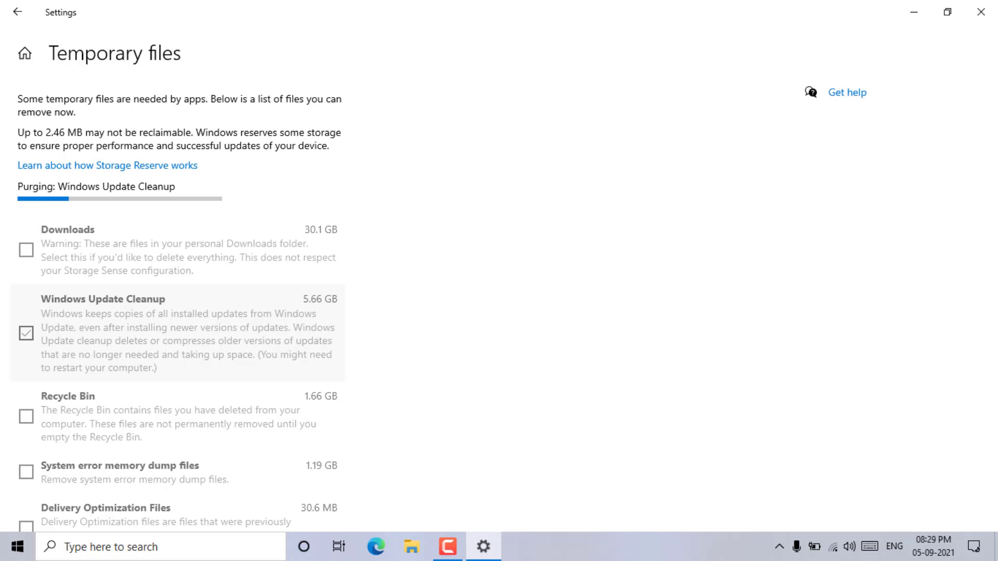
pyautogui.scroll(-10, 179, 301)
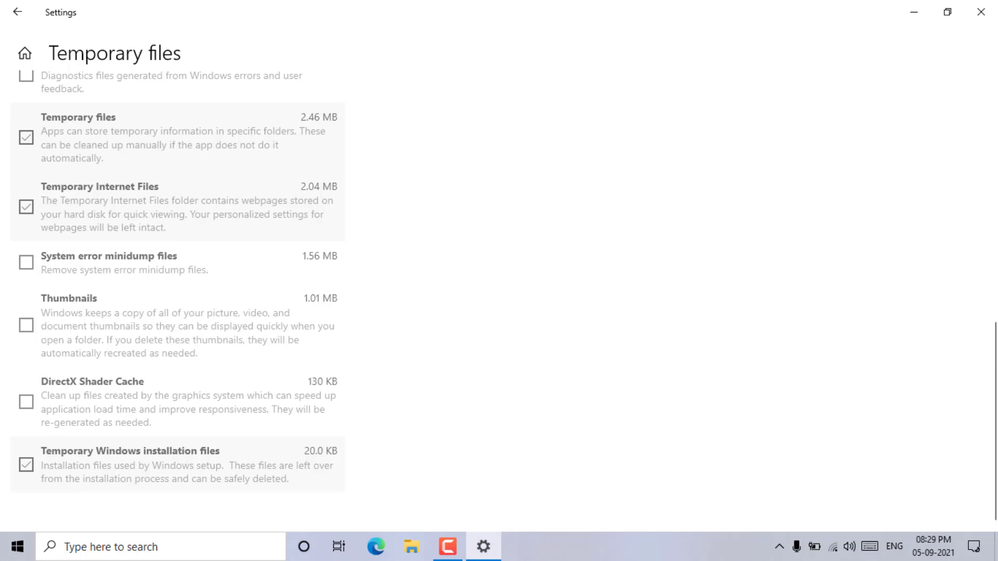
pyautogui.scroll(15, 177, 281)
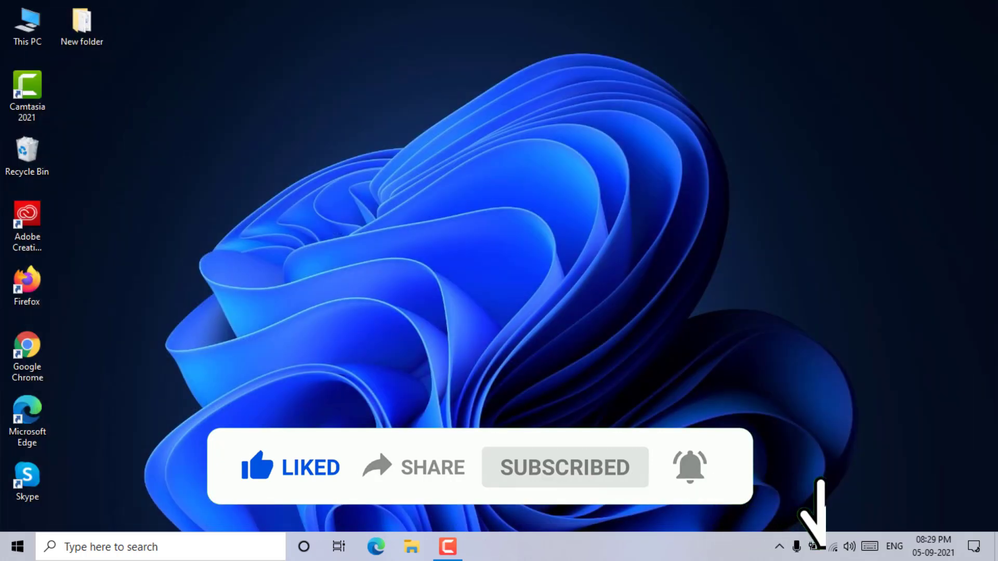
pyautogui.rightClick(611, 116)
pyautogui.click(650, 159)
pyautogui.rightClick(585, 116)
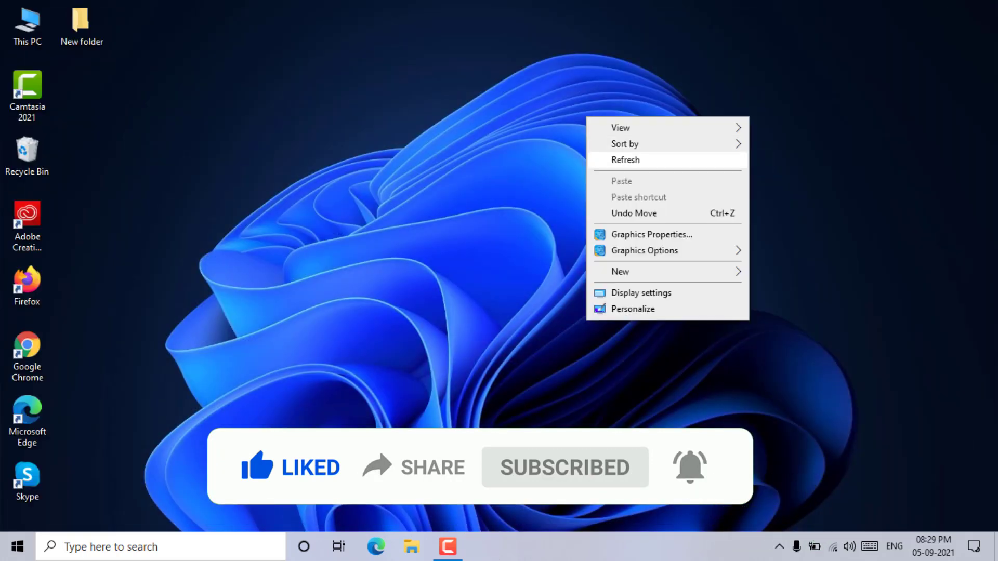
pyautogui.click(624, 160)
pyautogui.rightClick(588, 116)
pyautogui.click(624, 160)
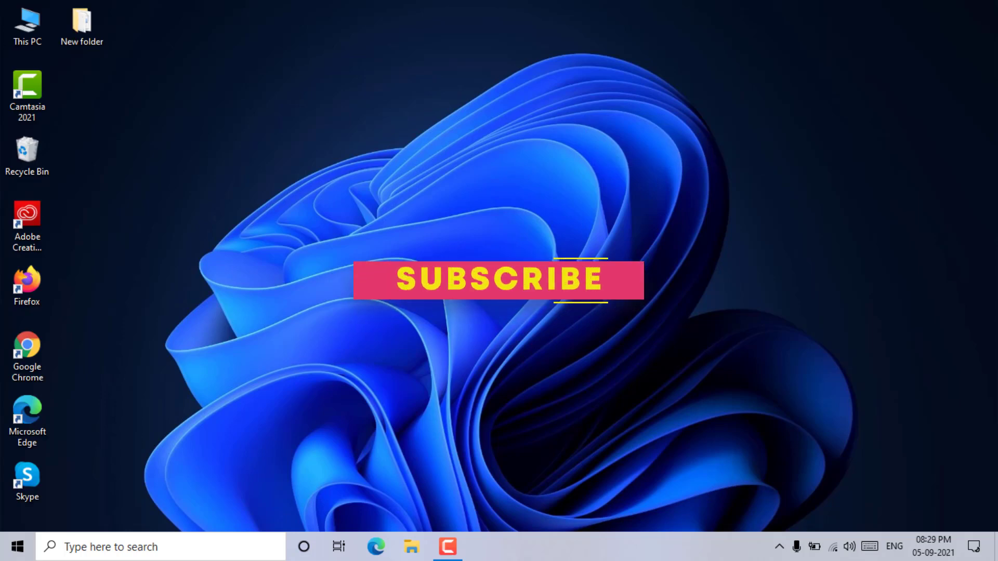
pyautogui.rightClick(589, 117)
pyautogui.press('Return')
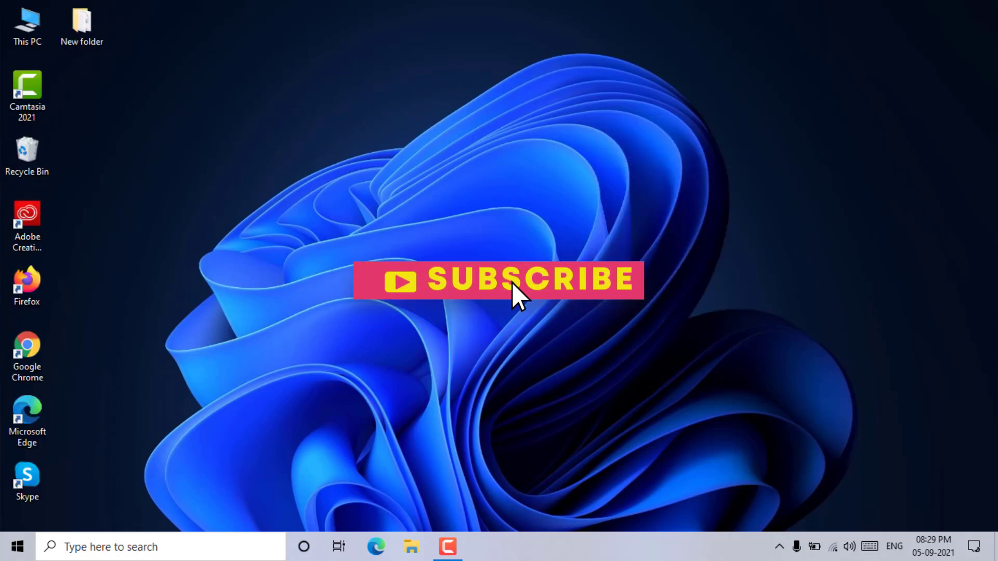
pyautogui.hotkey('shift', 'F10')
pyautogui.press('Return')
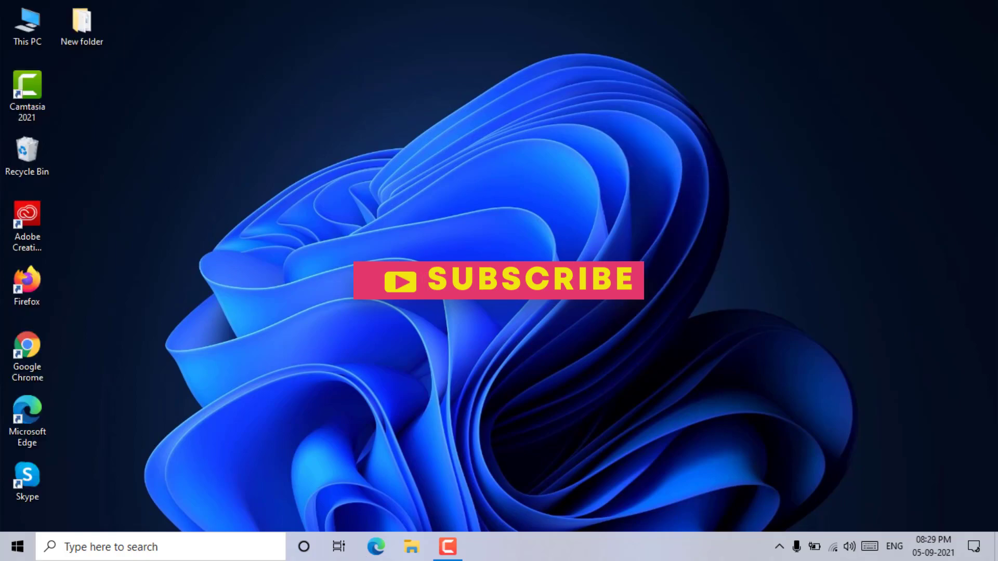